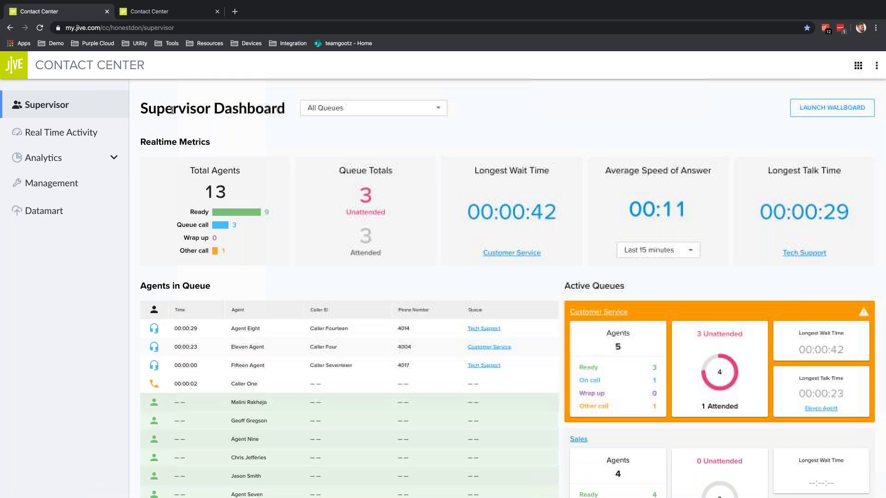
On the Supervisor Dashboard, check the queue filter and highlight the Total Agents count of 13 and the unattended count
drag(139, 108, 286, 109)
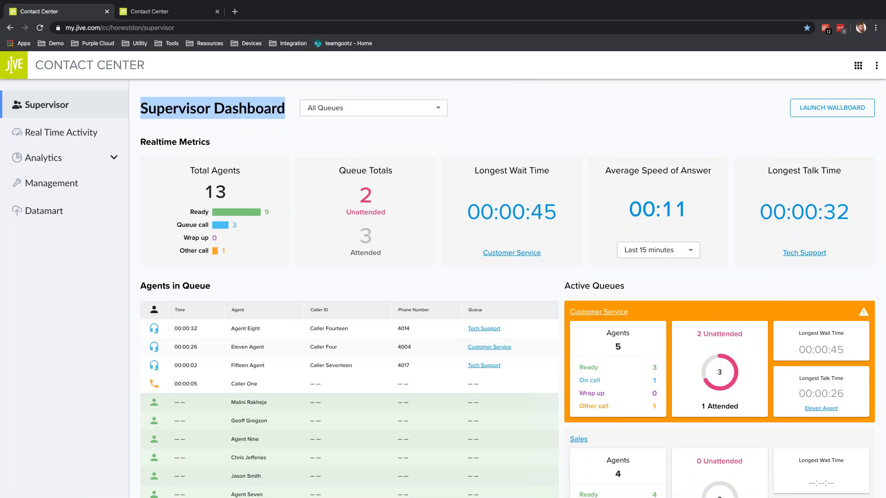
click(347, 114)
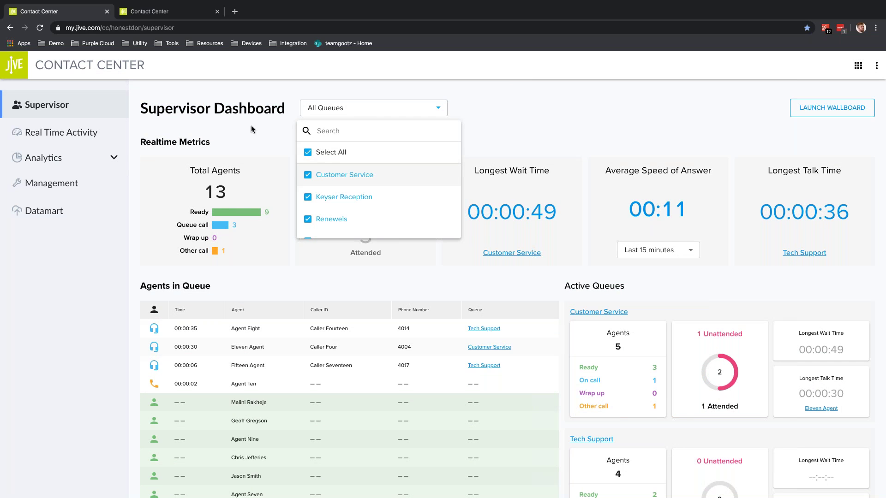
click(239, 157)
double_click(212, 192)
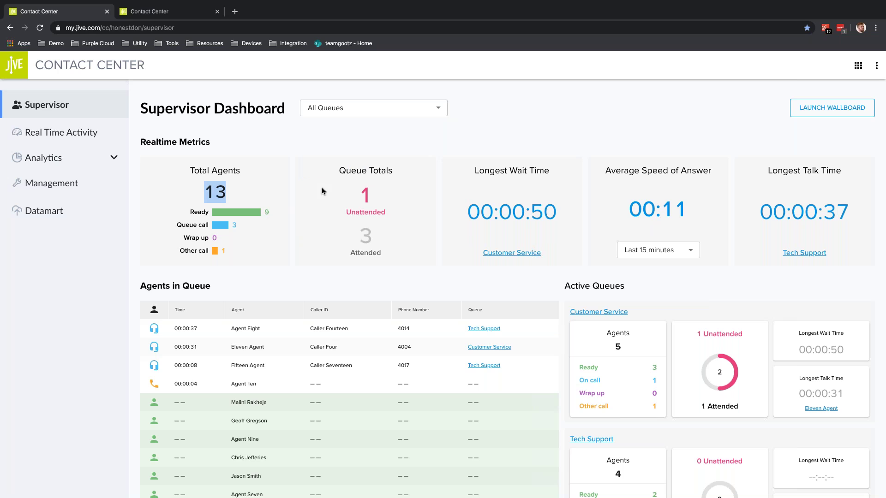
double_click(366, 193)
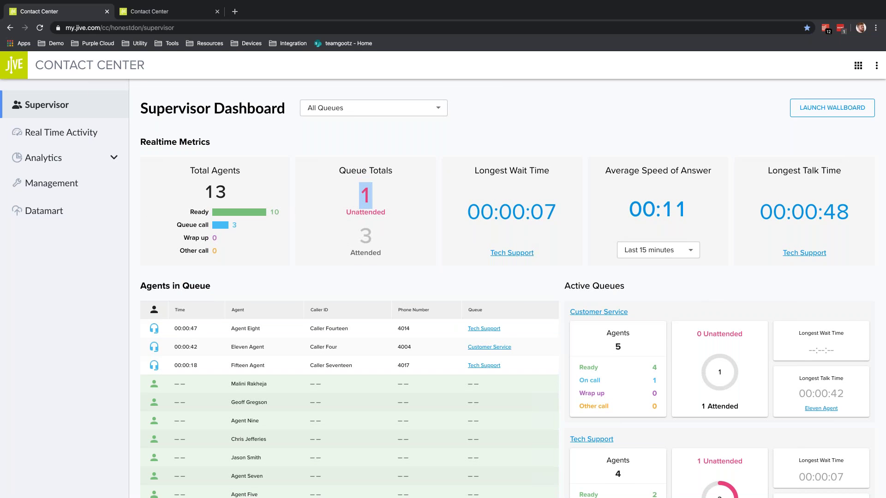
Highlight the Longest Wait Time and Average Speed of Answer headings and scroll through the dashboard
drag(494, 170, 549, 169)
drag(624, 169, 657, 170)
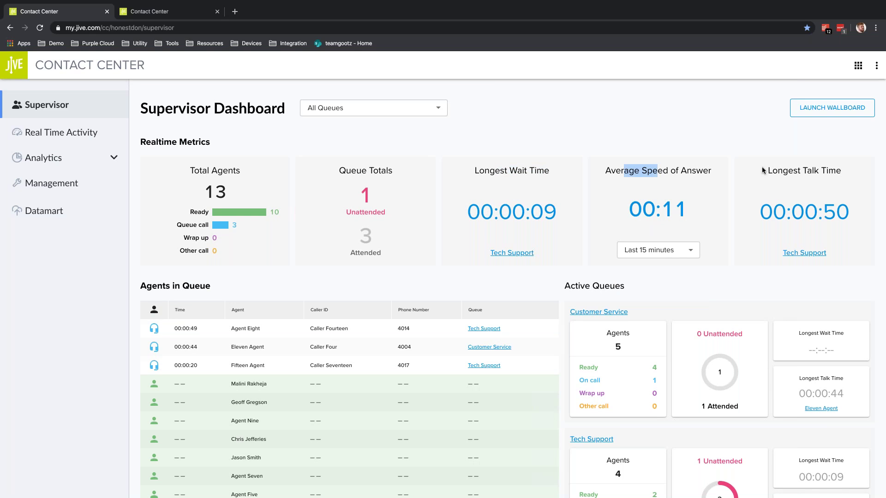
drag(782, 170, 828, 170)
scroll(452, 286, down, 1)
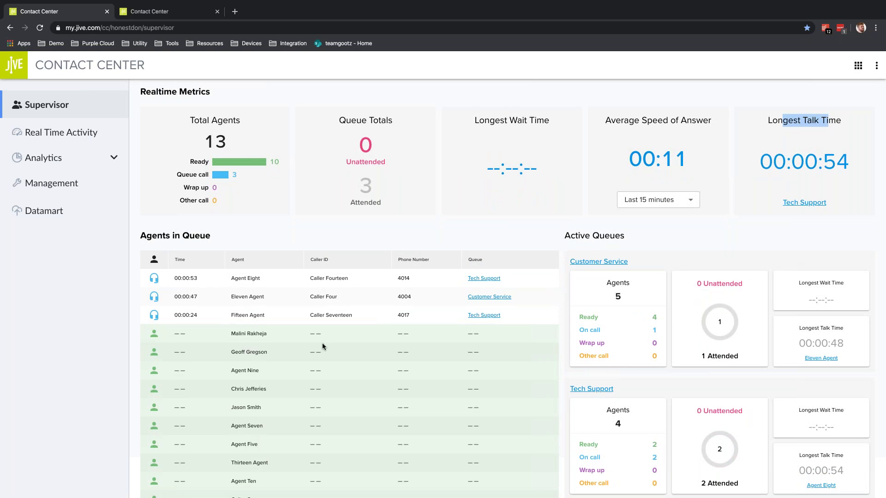
scroll(496, 341, down, 1)
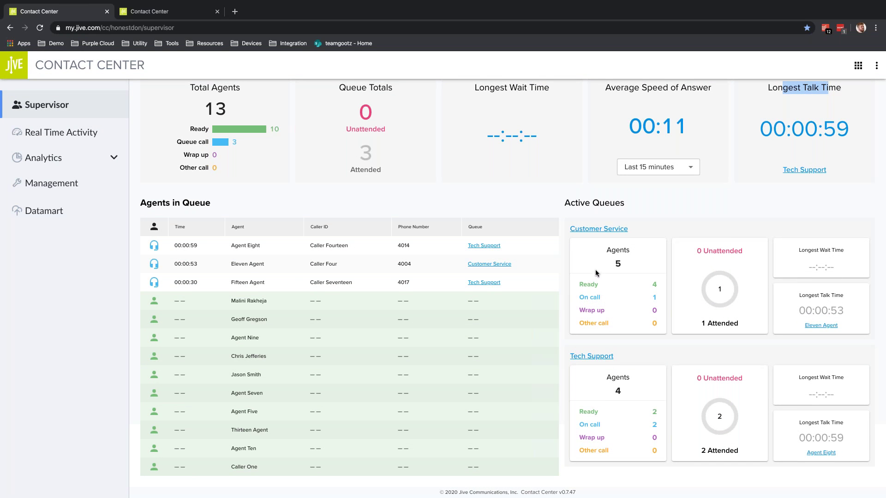
scroll(595, 273, up, 2)
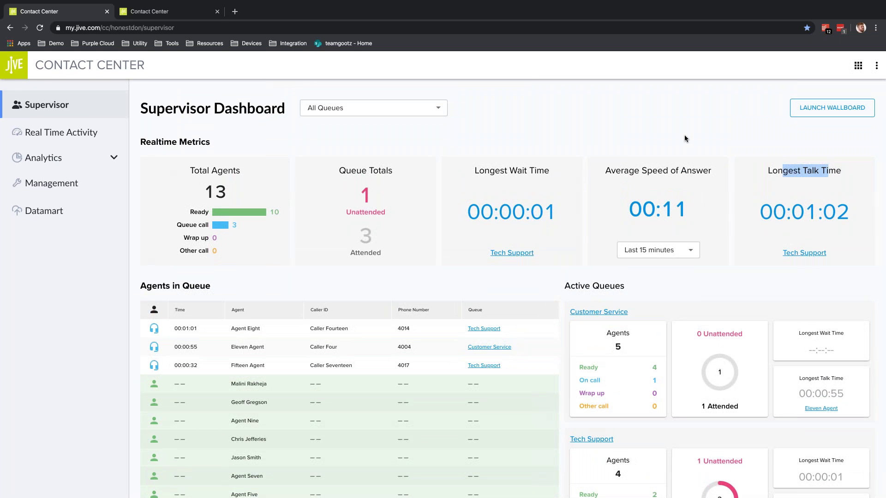
Launch the wallboard in a new browser tab, look it over, then go back to the Supervisor Dashboard tab
click(805, 114)
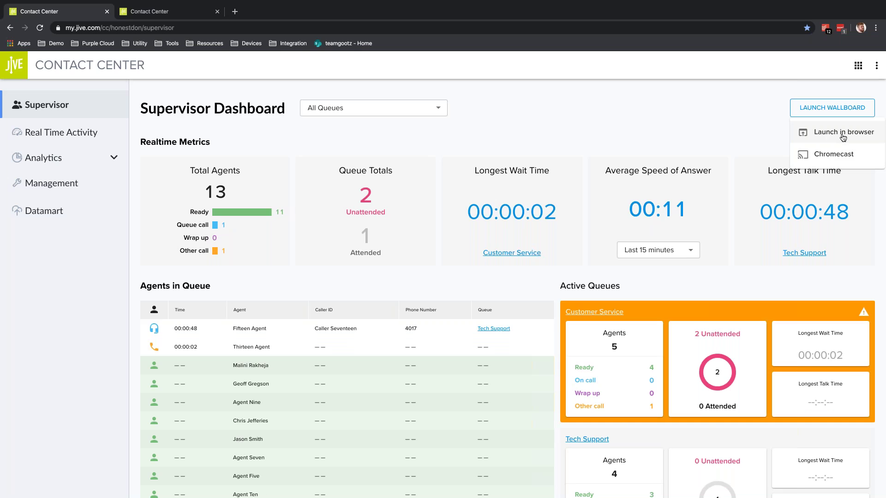
click(841, 132)
click(843, 132)
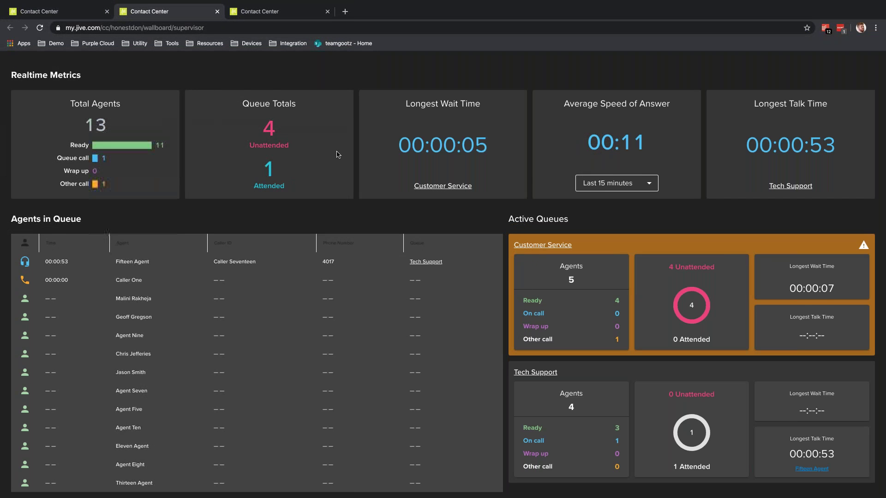
scroll(343, 169, down, 1)
scroll(375, 204, up, 1)
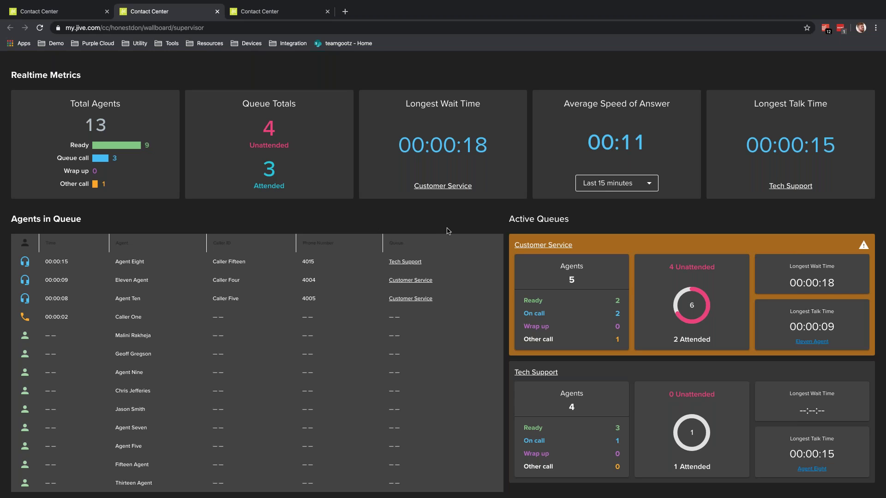
click(73, 15)
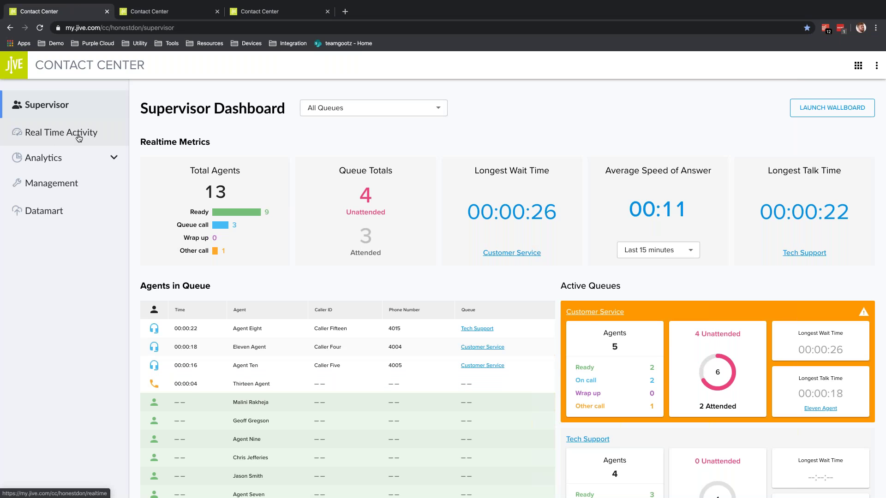
Open Real Time Activity and highlight the unattended (4), attended (4) and current (8) contact totals
click(54, 135)
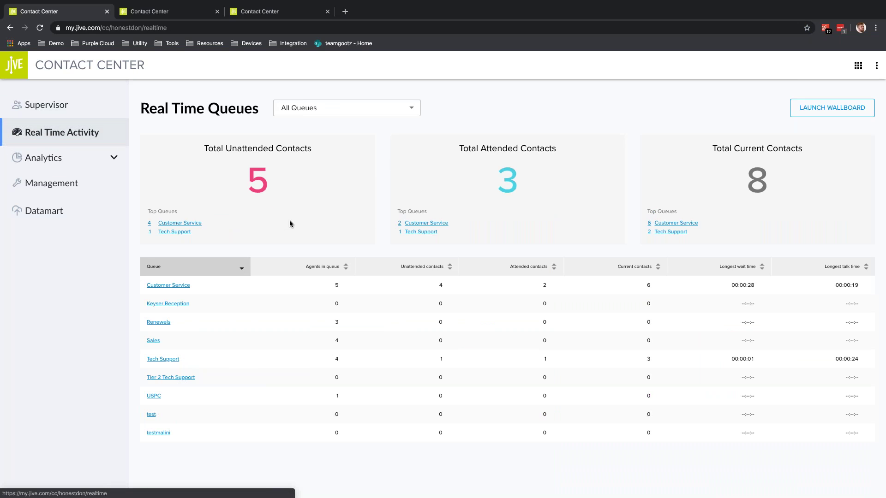
drag(271, 199, 238, 184)
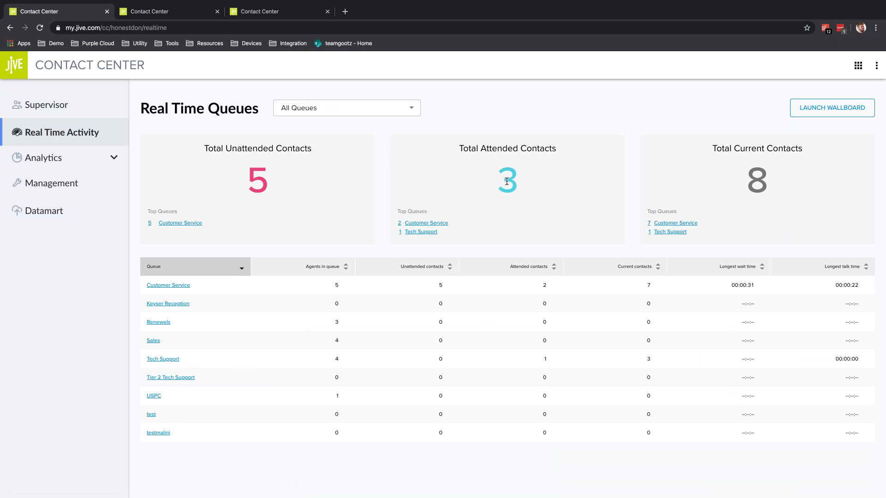
drag(500, 179, 521, 181)
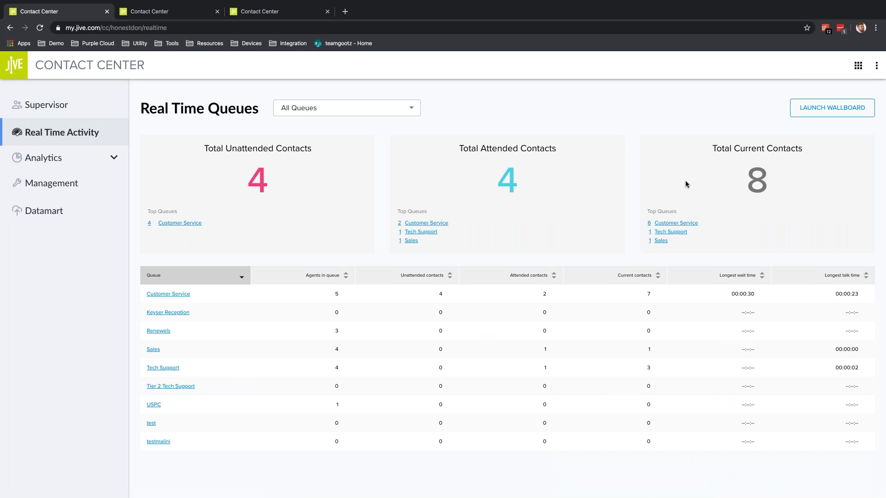
drag(745, 175, 766, 175)
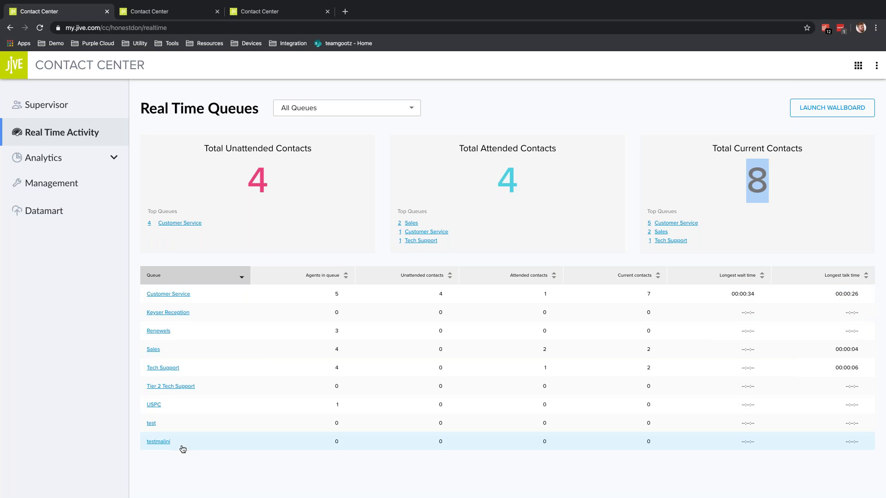
click(202, 294)
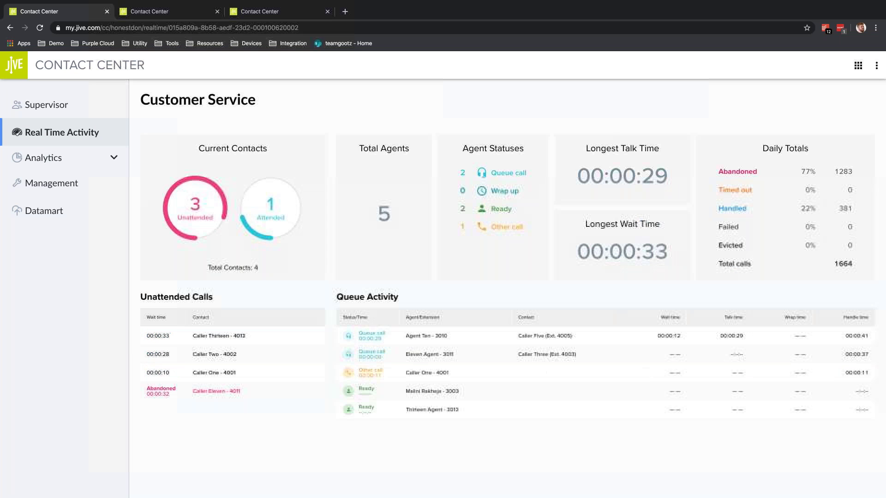
scroll(254, 273, down, 1)
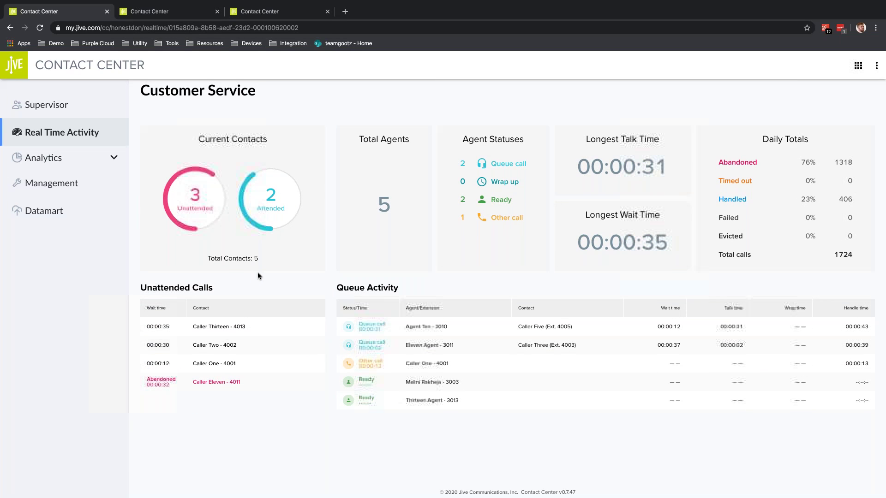
scroll(257, 276, up, 1)
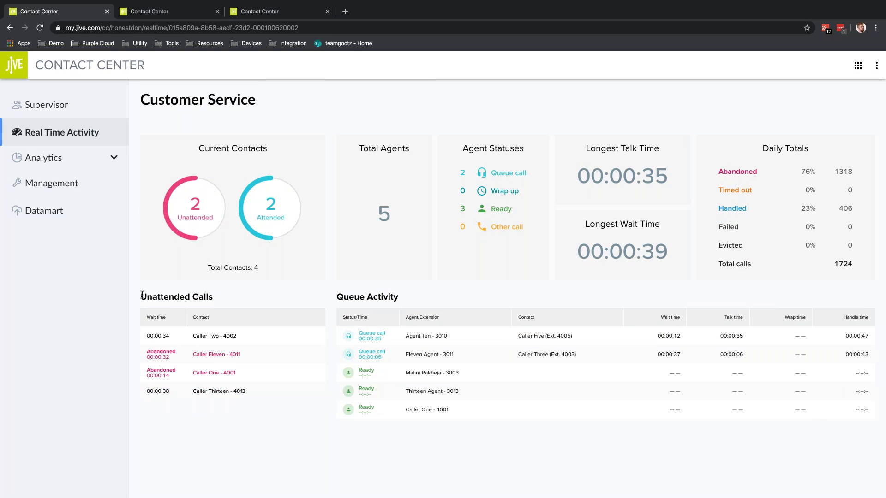
drag(142, 295, 213, 298)
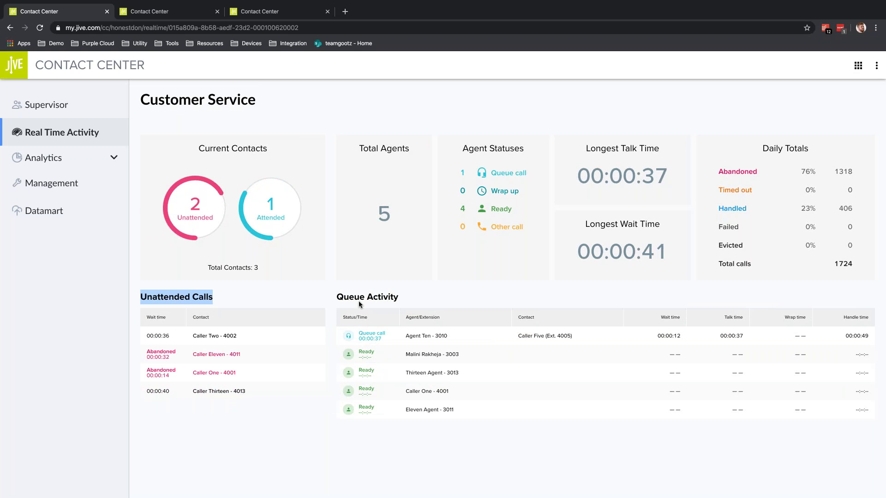
drag(339, 296, 399, 323)
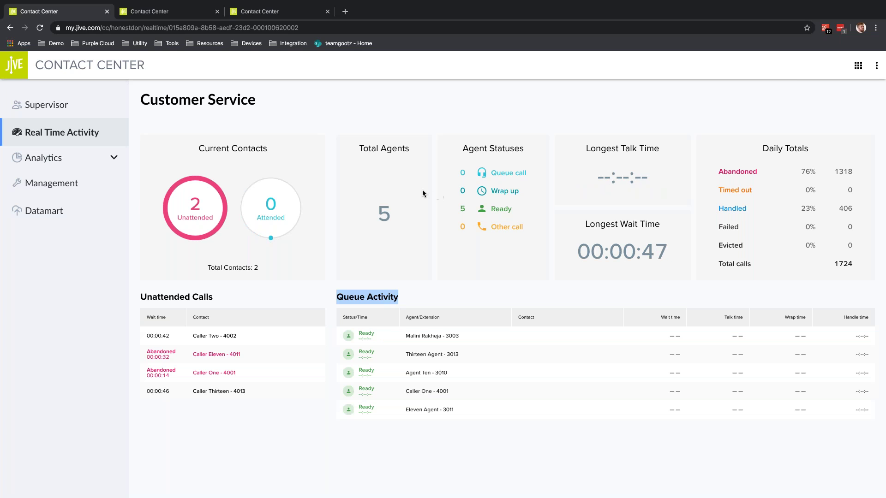
click(384, 216)
double_click(384, 214)
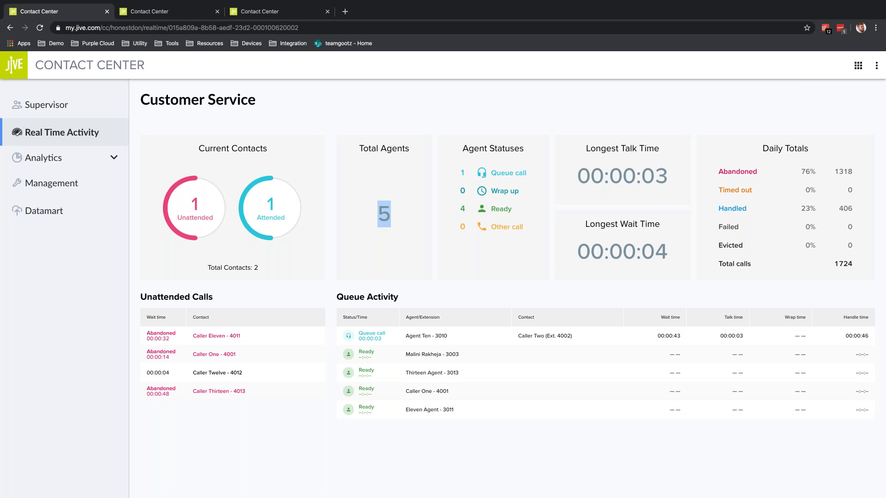
drag(754, 171, 735, 172)
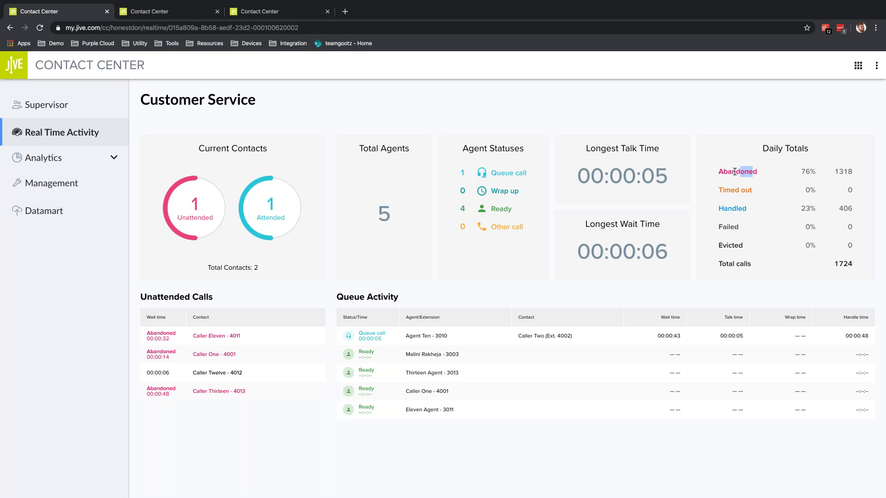
click(733, 209)
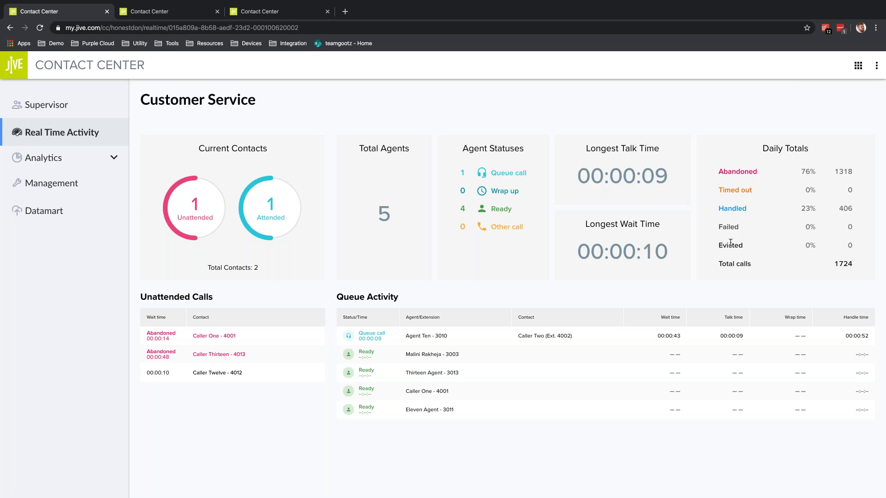
click(89, 160)
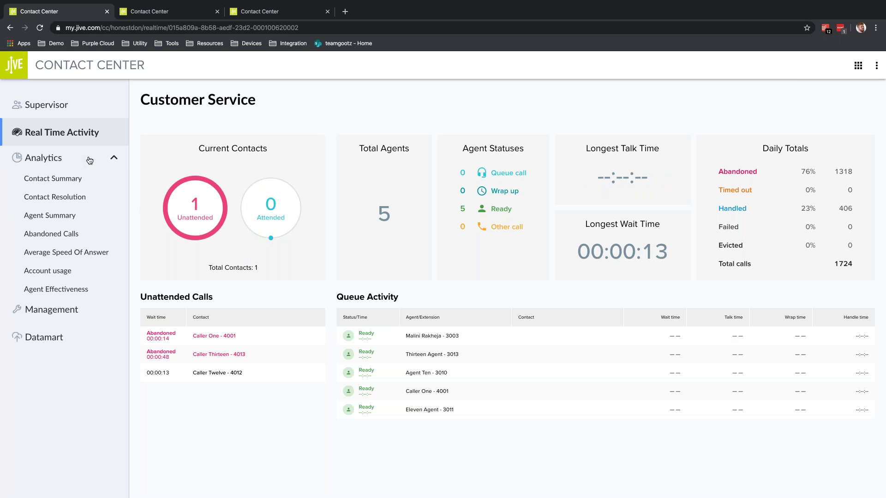
click(72, 180)
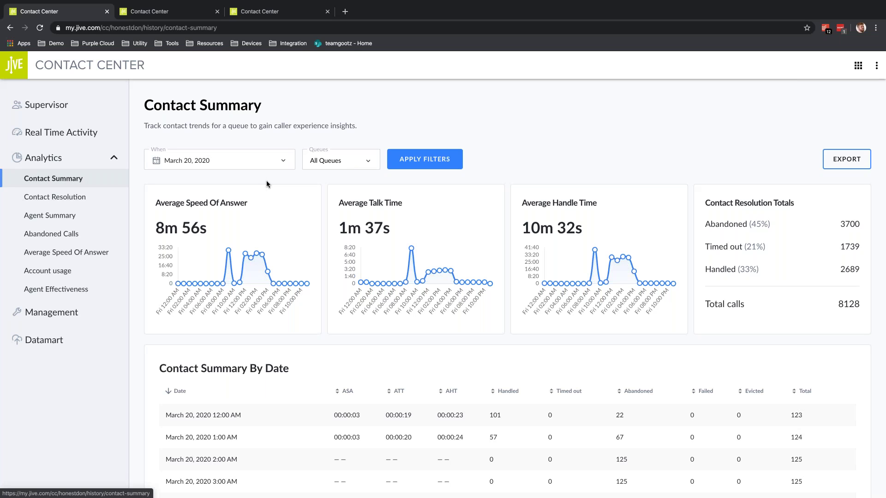
drag(161, 202, 247, 204)
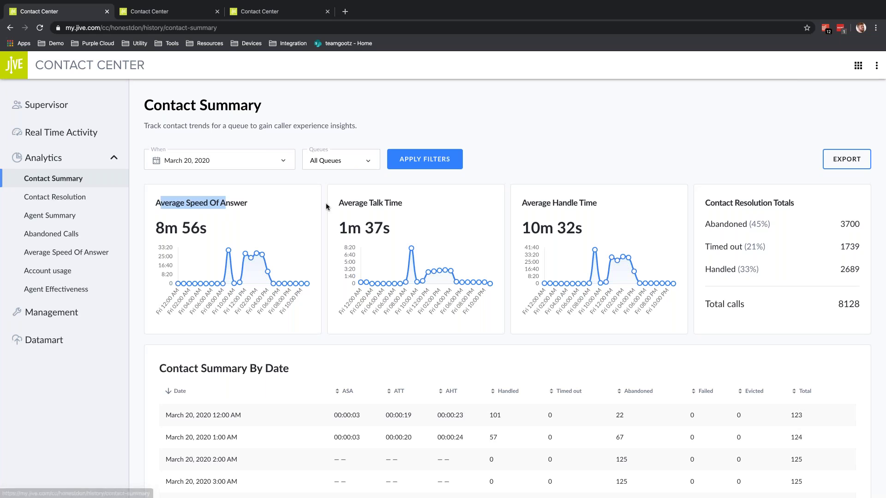
drag(343, 203, 401, 203)
drag(558, 205, 598, 201)
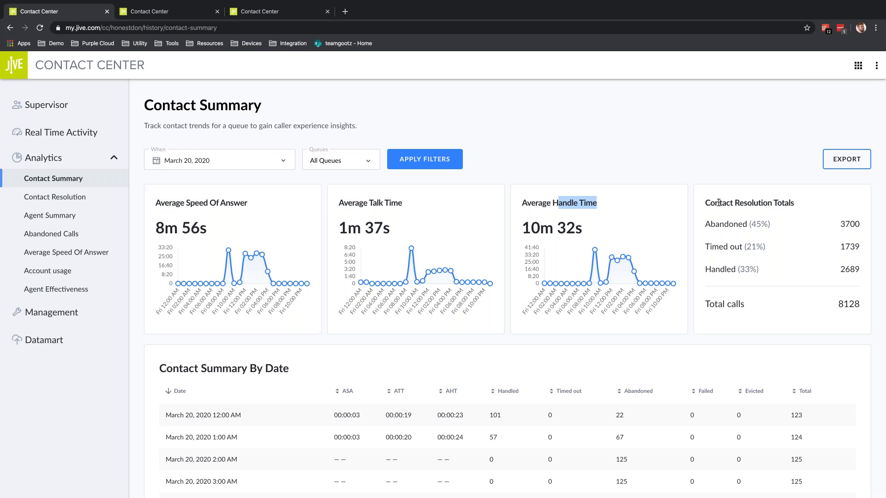
click(721, 222)
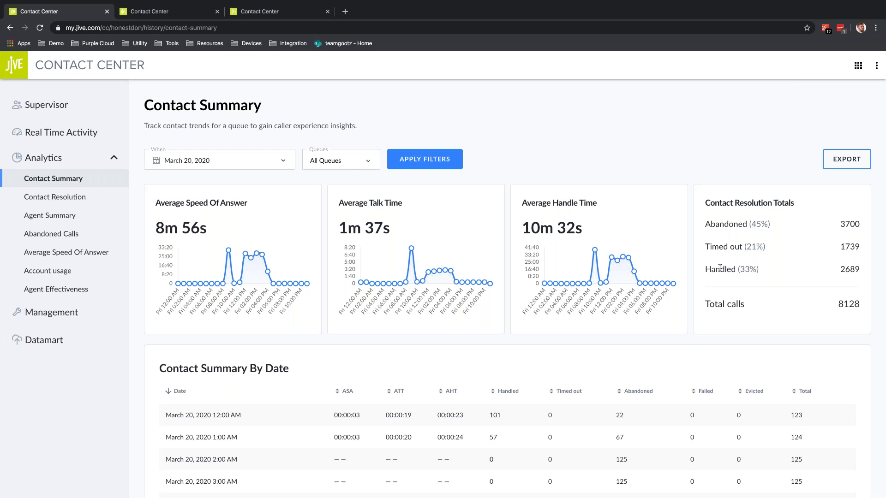
click(249, 168)
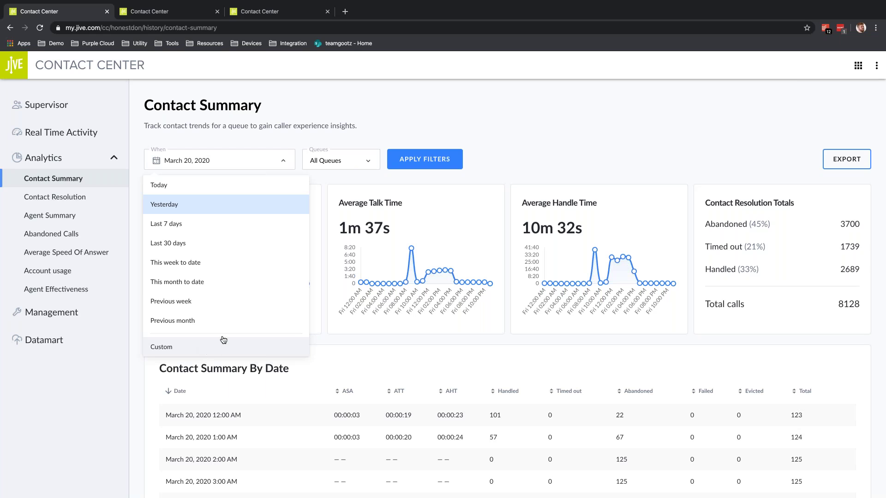
click(342, 162)
click(337, 166)
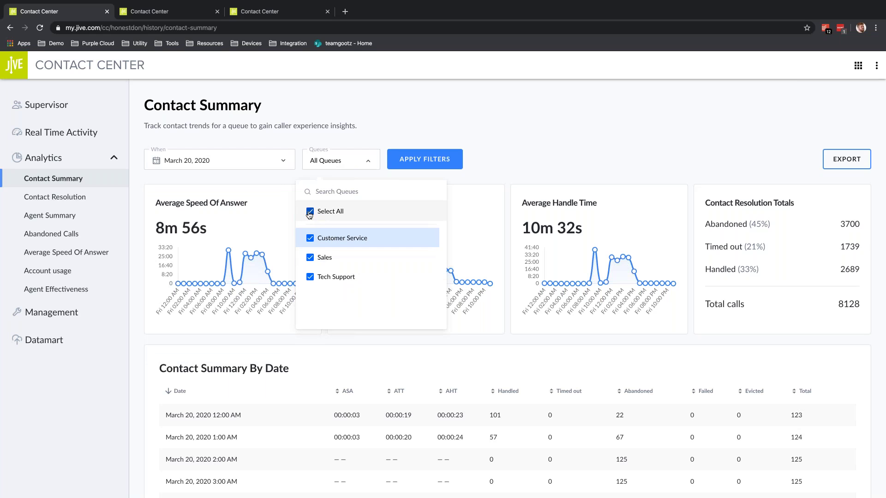
click(350, 254)
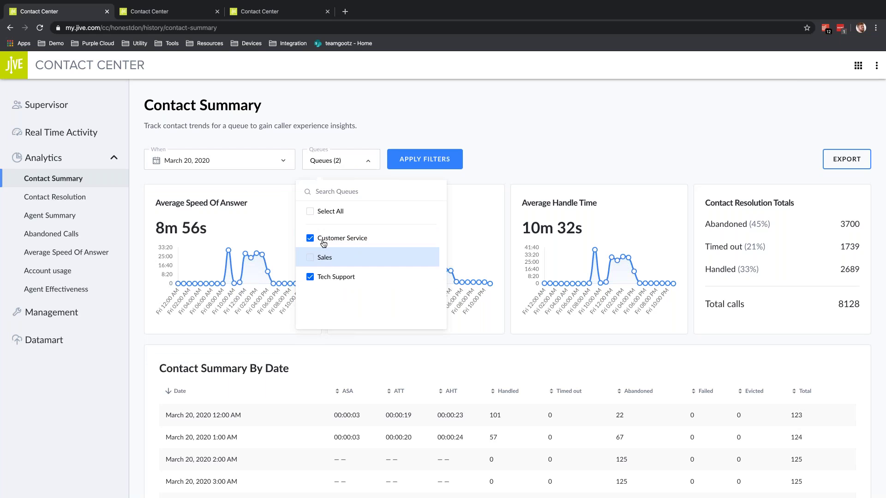
click(316, 258)
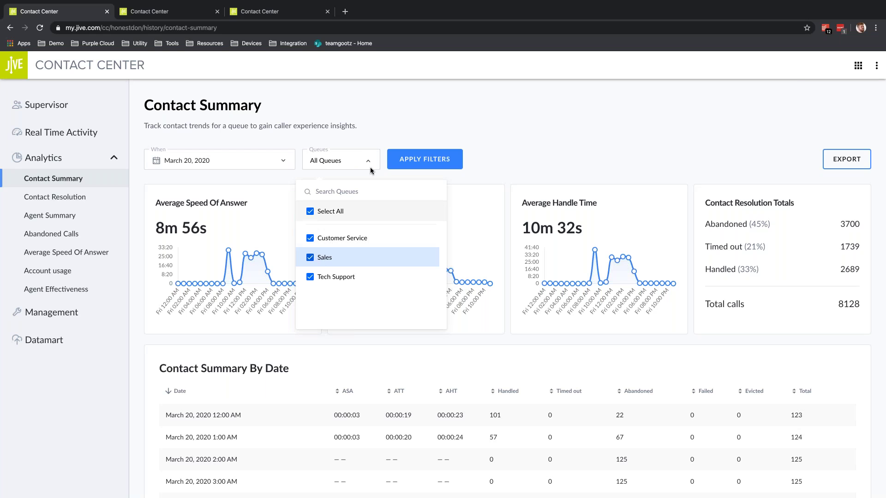
click(262, 175)
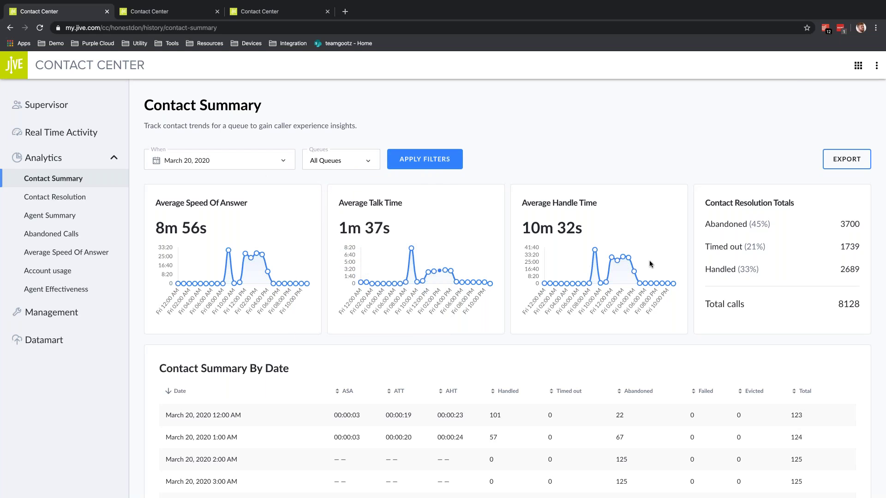
Scroll through the Contact Summary charts, then open the Agent Summary report for March 20, 2020
scroll(295, 321, down, 1)
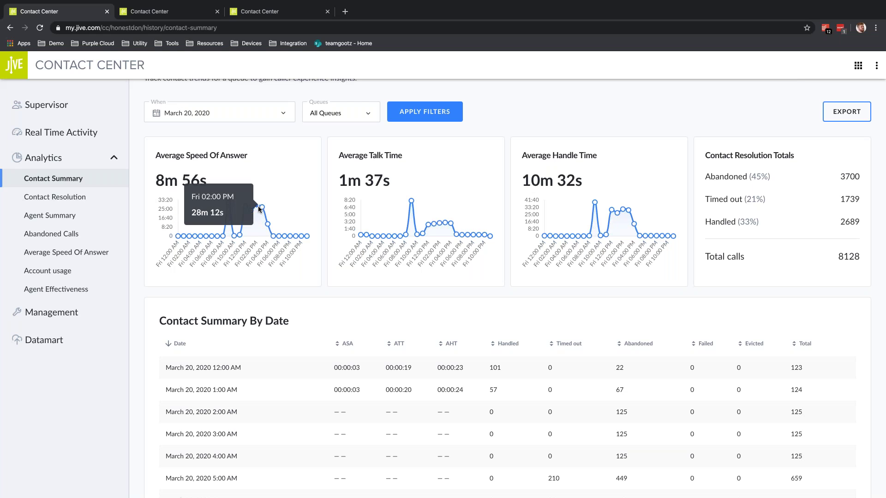
scroll(258, 208, up, 1)
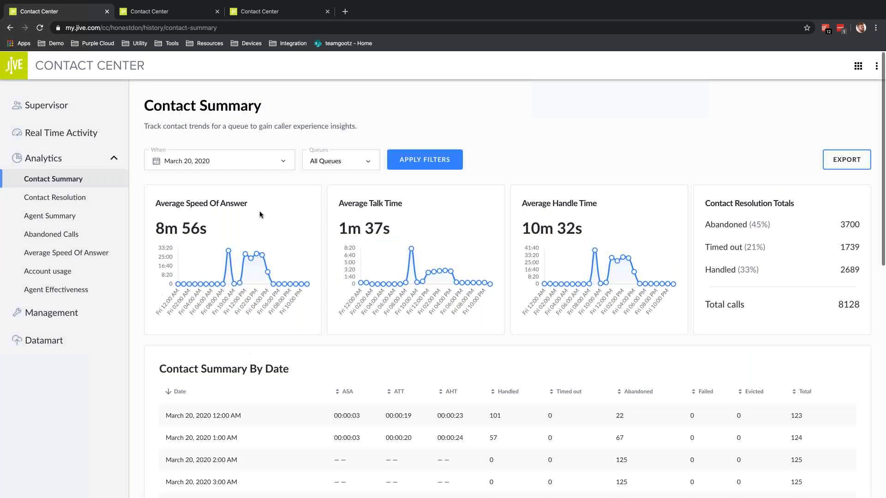
scroll(256, 205, down, 1)
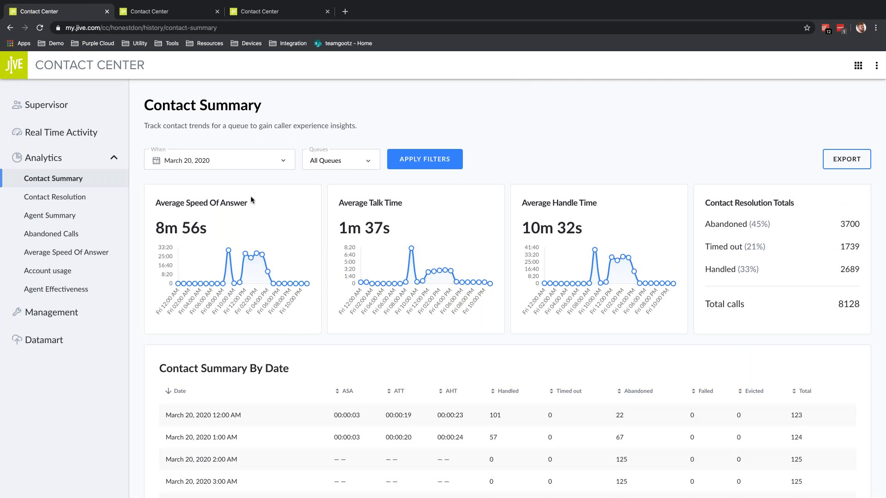
click(61, 216)
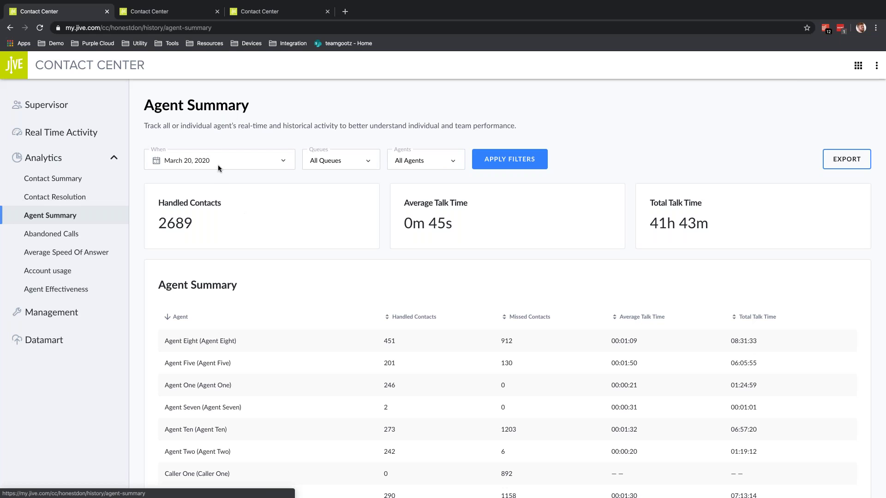
click(414, 165)
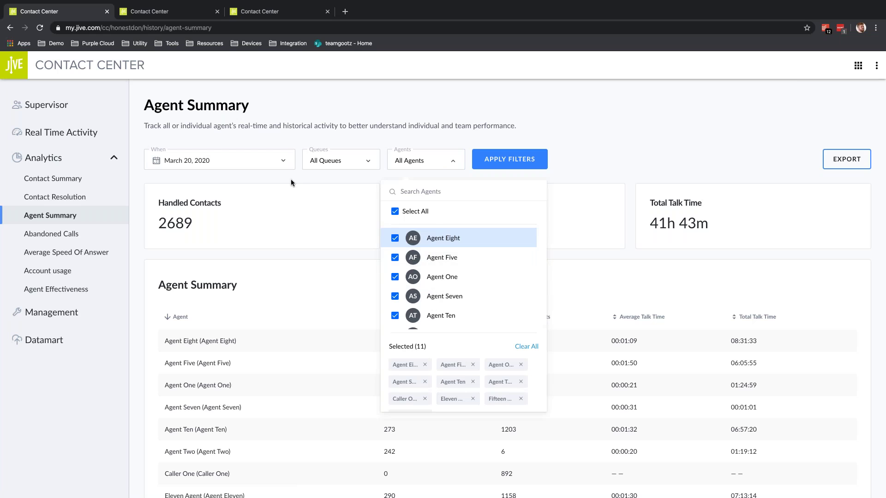
key(Escape)
drag(159, 221, 209, 220)
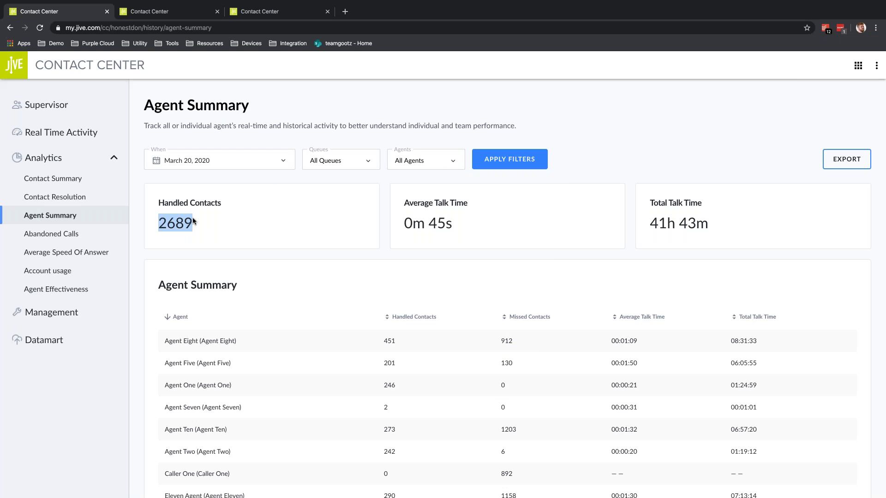
click(193, 227)
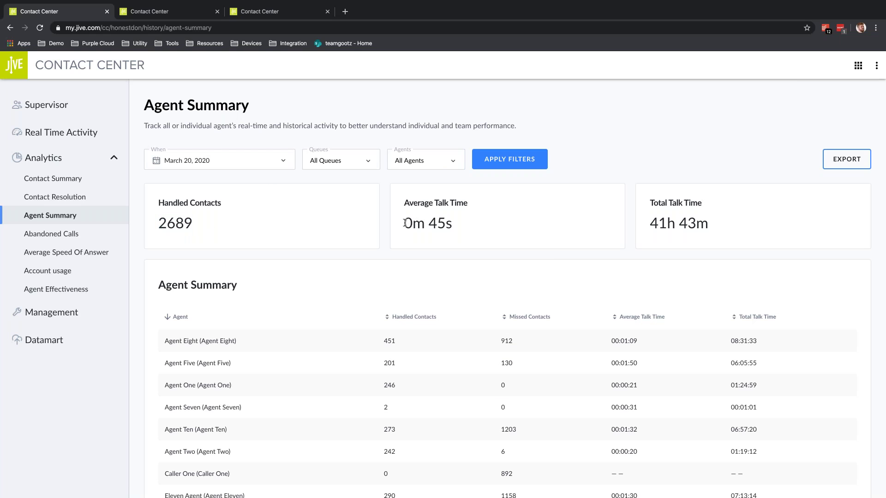
drag(404, 222, 479, 226)
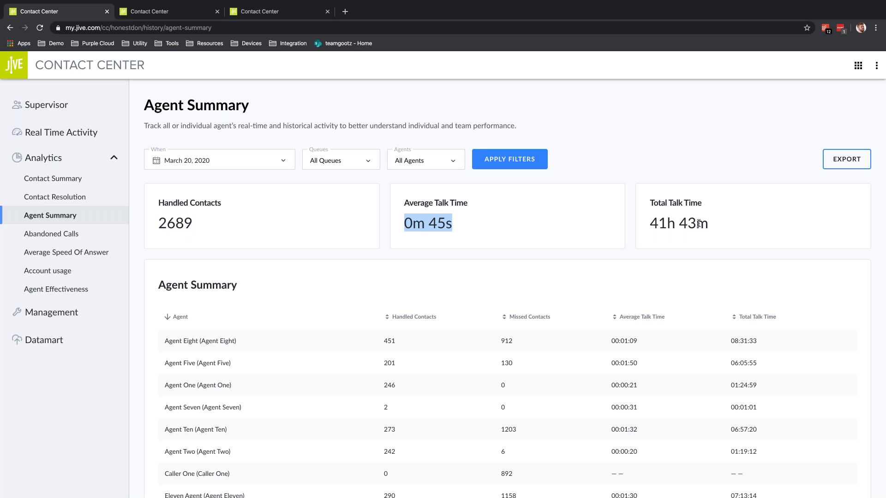
drag(647, 224, 710, 222)
click(410, 197)
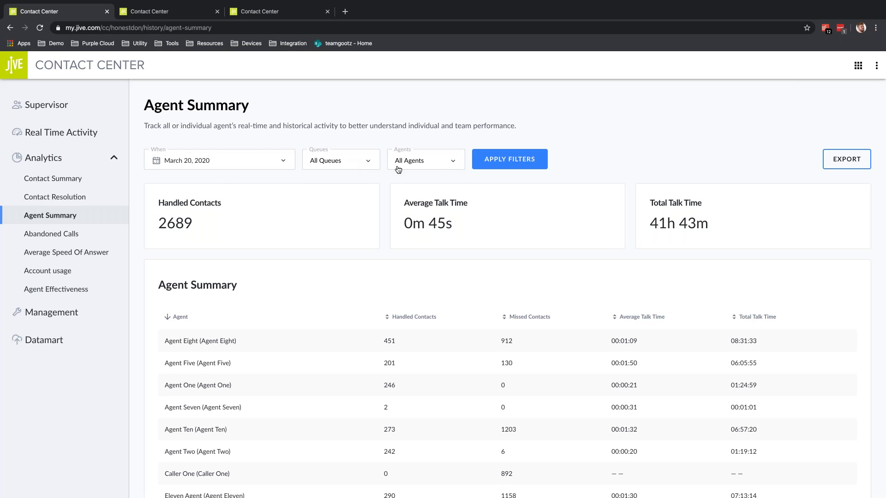
scroll(372, 233, down, 3)
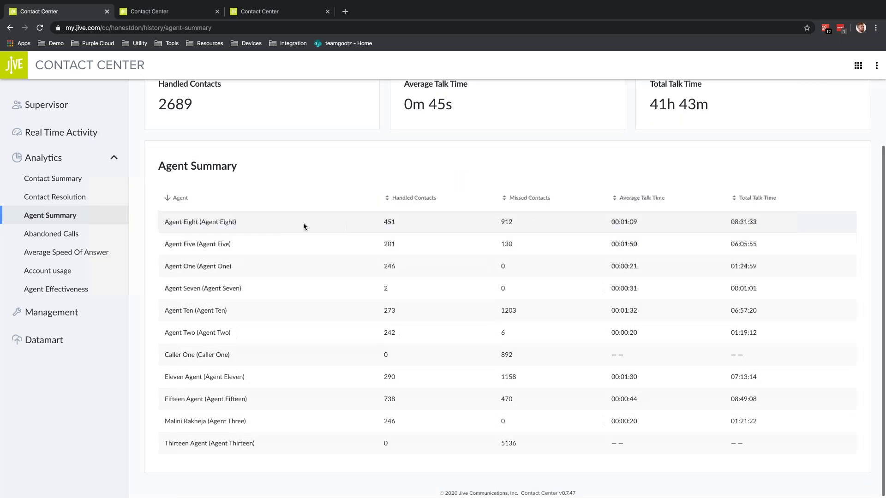
drag(233, 223, 199, 224)
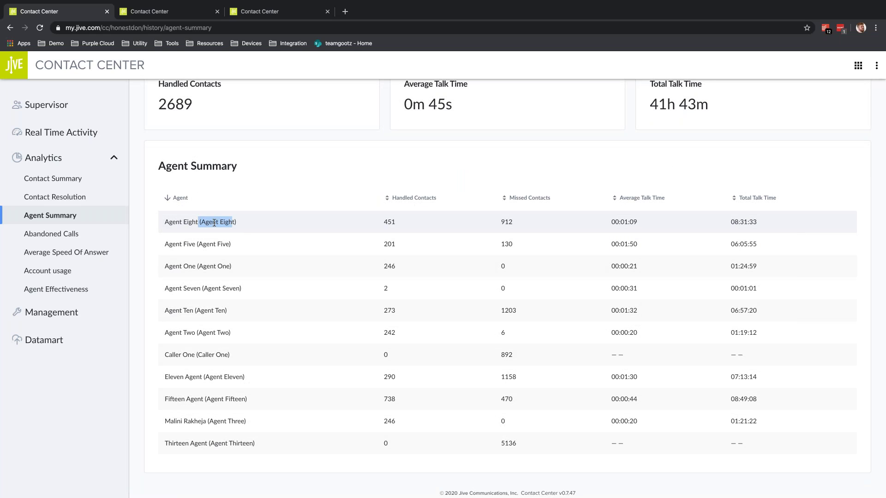
click(230, 223)
double_click(389, 244)
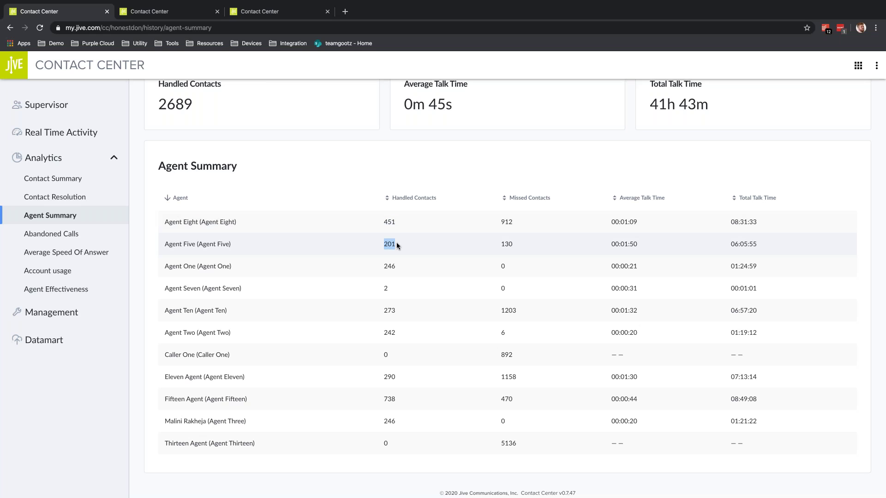
scroll(319, 230, up, 2)
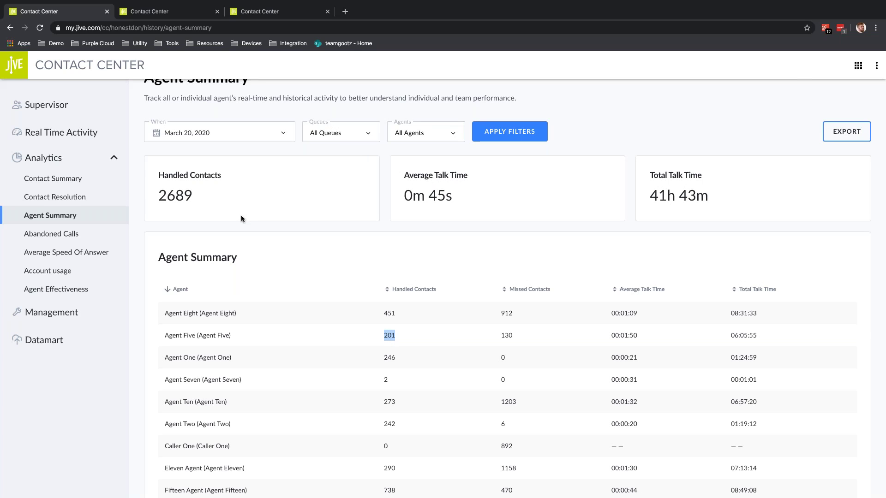
click(373, 247)
scroll(374, 247, down, 2)
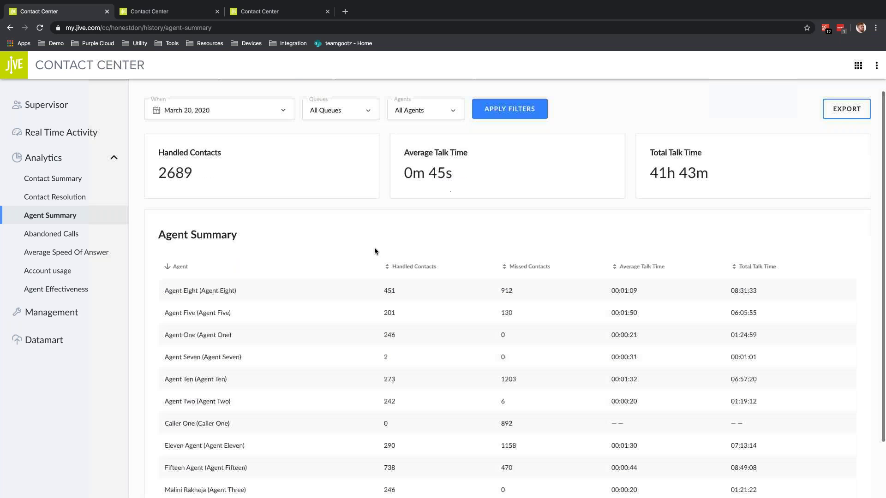
double_click(387, 232)
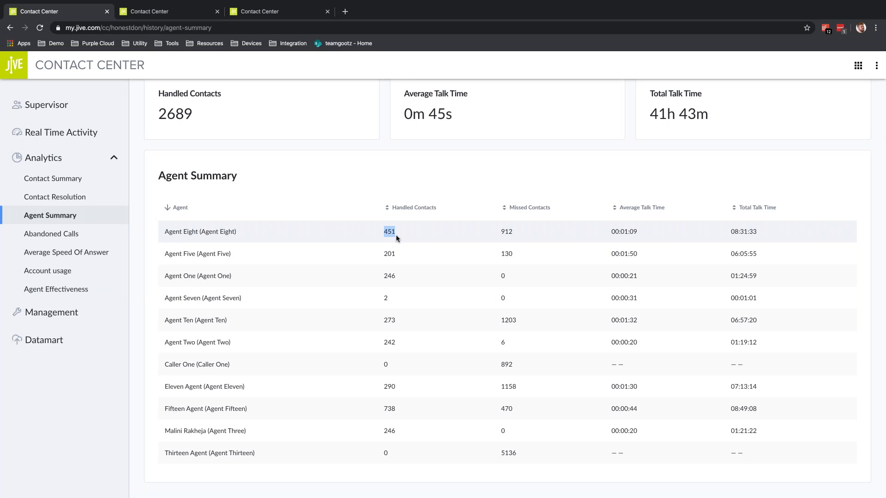
double_click(387, 253)
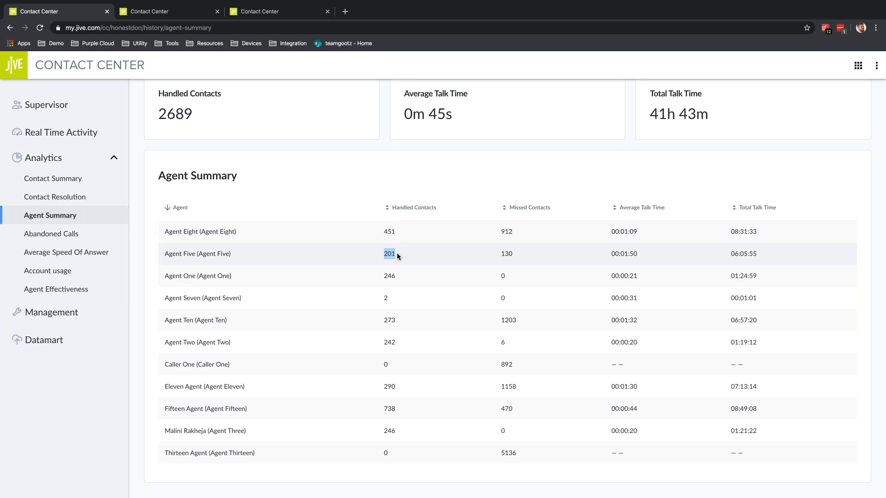
drag(384, 232, 391, 232)
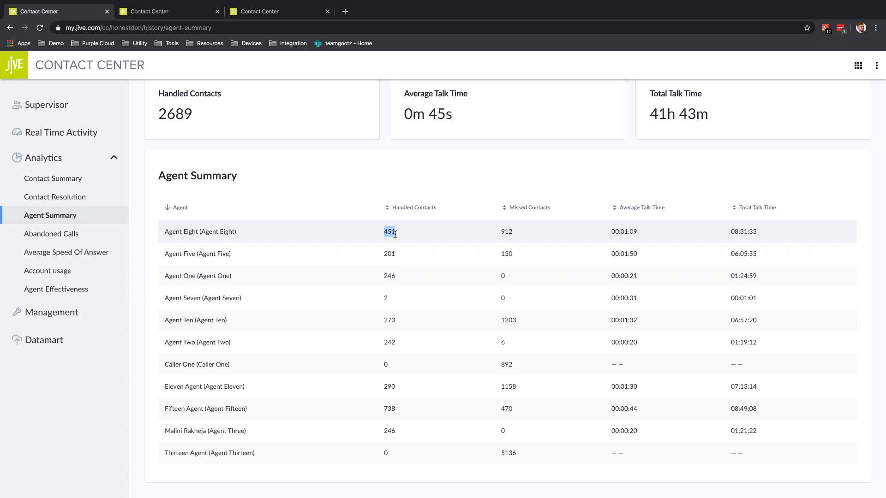
double_click(389, 430)
click(393, 409)
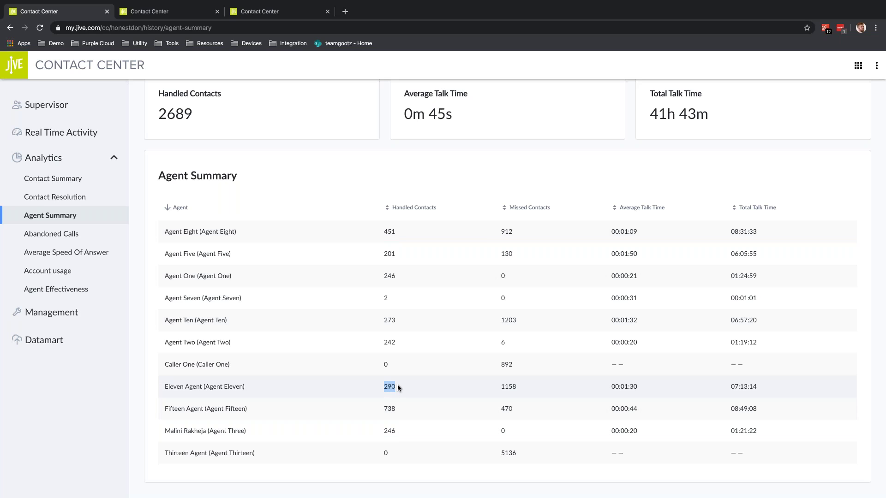
double_click(386, 365)
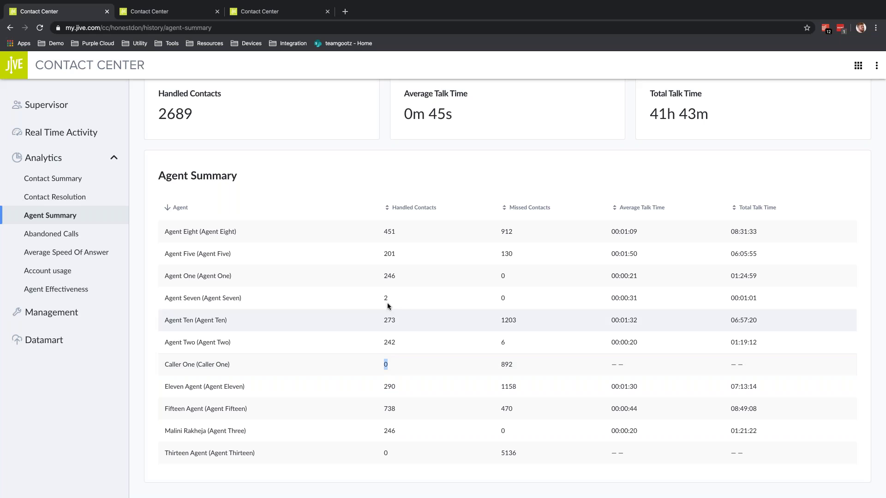
double_click(385, 298)
double_click(385, 453)
click(358, 326)
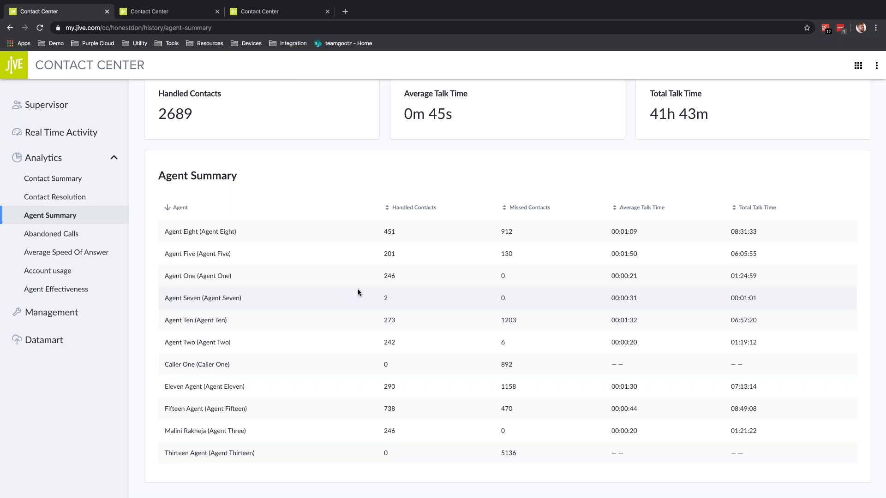
scroll(358, 292, up, 3)
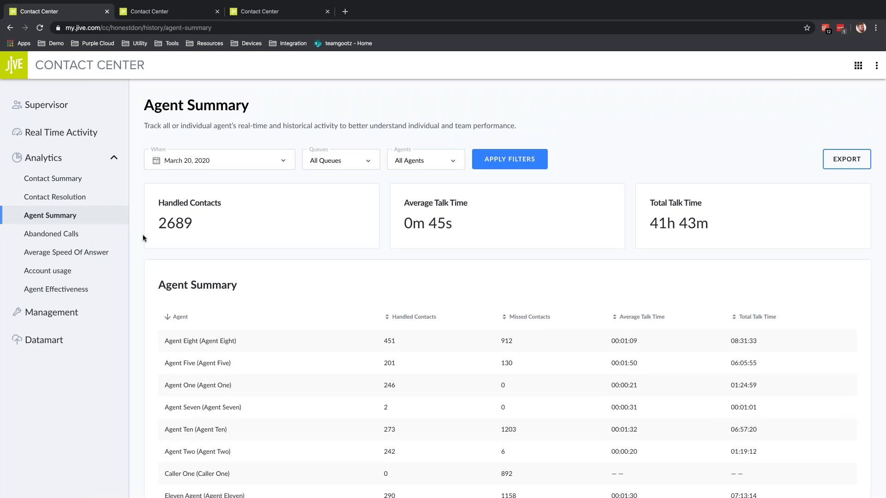
Open Abandoned Calls and scroll down to the list of March 20, 2020 Customer Service abandoned calls
click(67, 236)
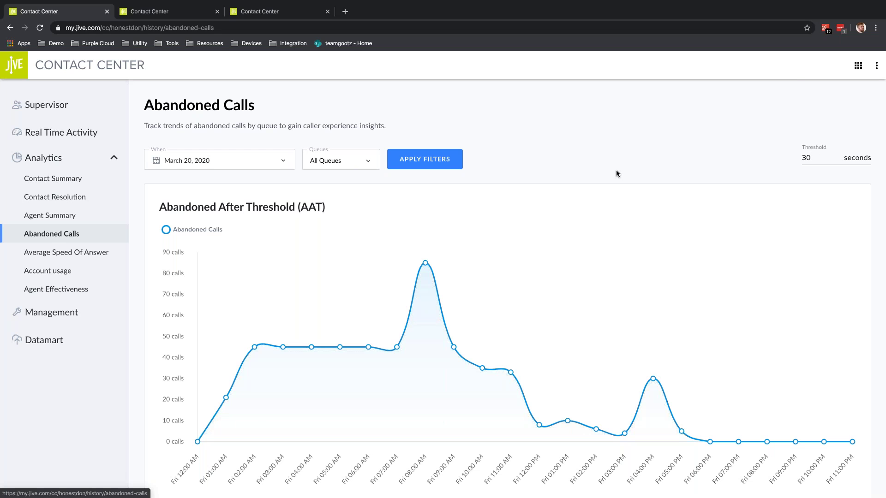
scroll(616, 173, down, 1)
scroll(616, 173, down, 1)
scroll(599, 174, down, 1)
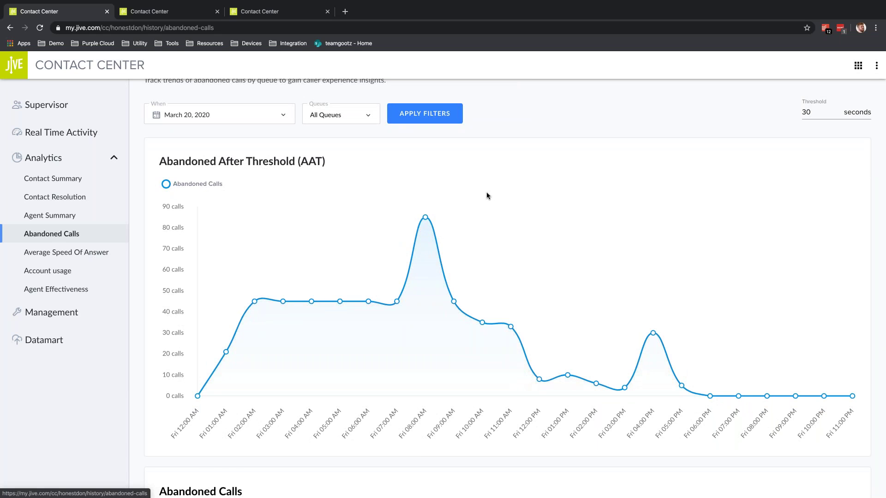
scroll(486, 196, down, 5)
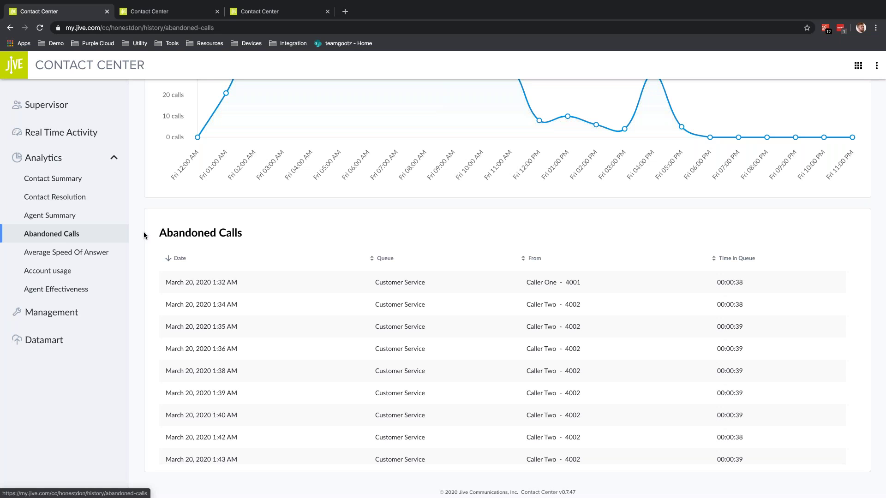
Open the Agent Effectiveness report and scroll back up to its February 2020 talk-time charts
click(62, 289)
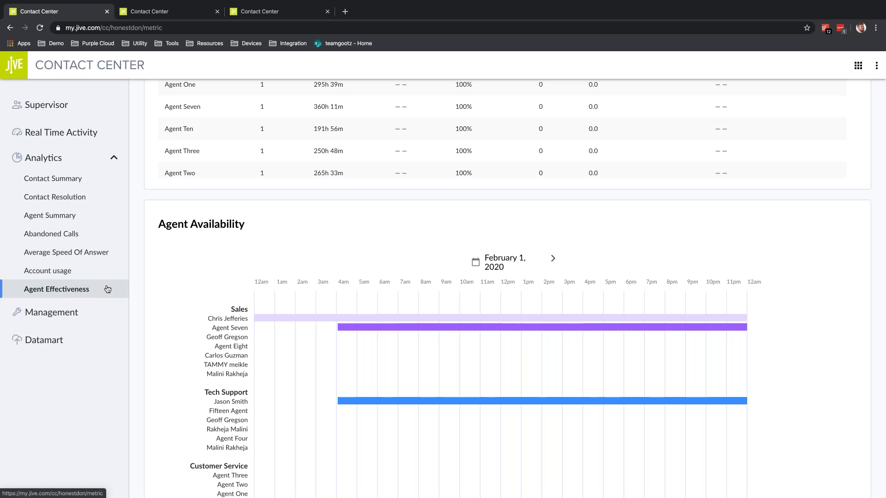
scroll(148, 273, up, 1)
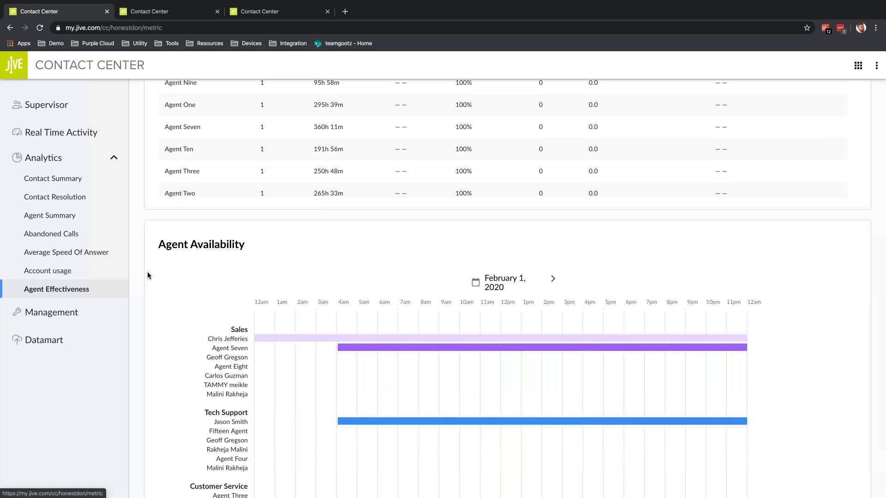
scroll(148, 273, up, 1)
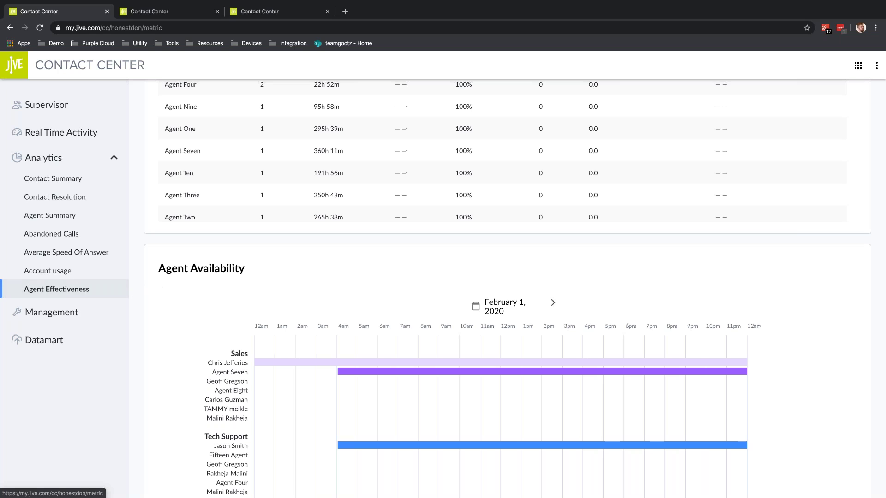
scroll(160, 285, up, 10)
scroll(176, 283, up, 5)
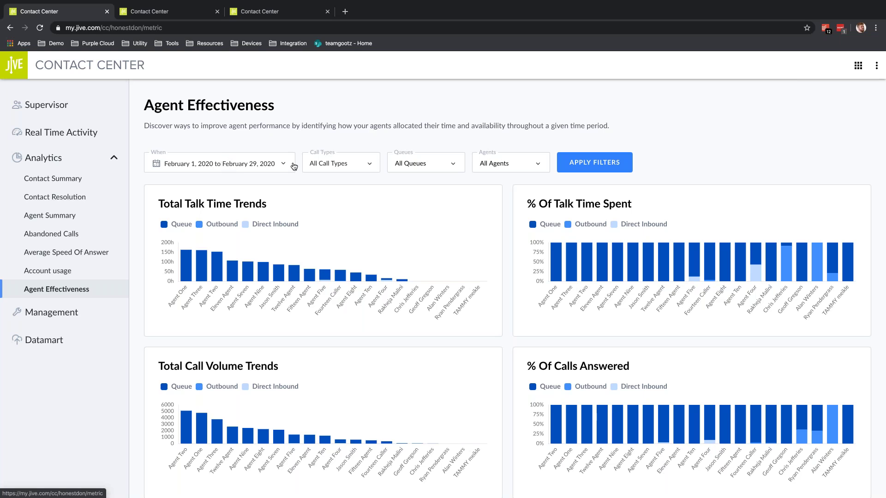
click(341, 163)
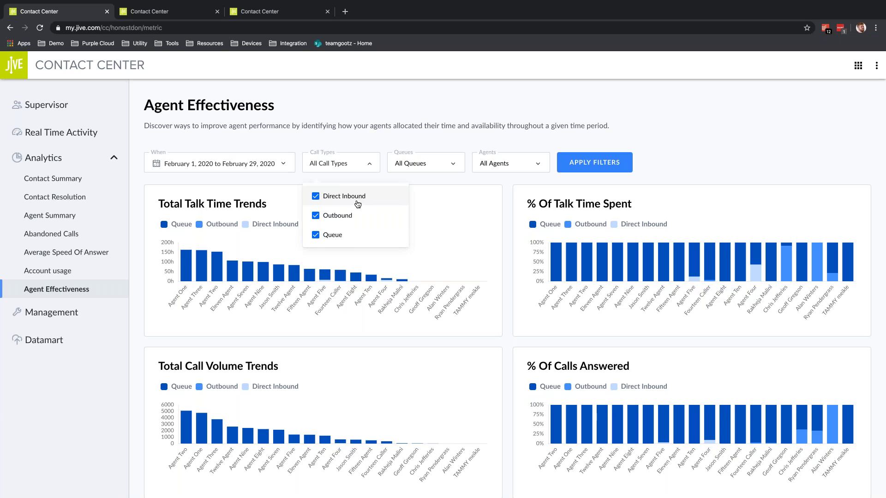
click(434, 181)
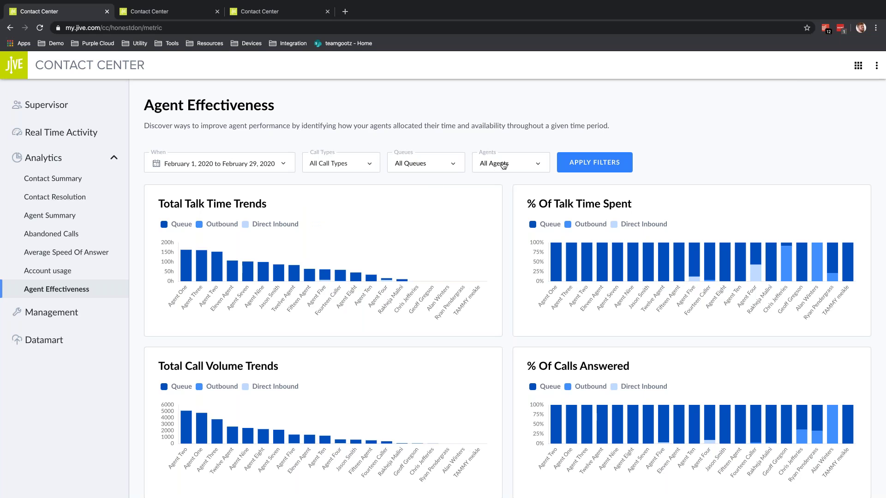
click(452, 165)
click(500, 163)
click(503, 165)
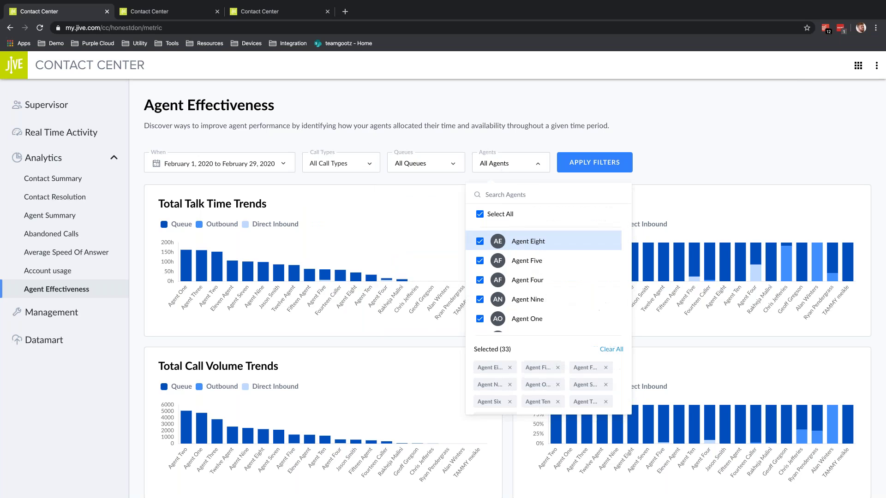
click(423, 184)
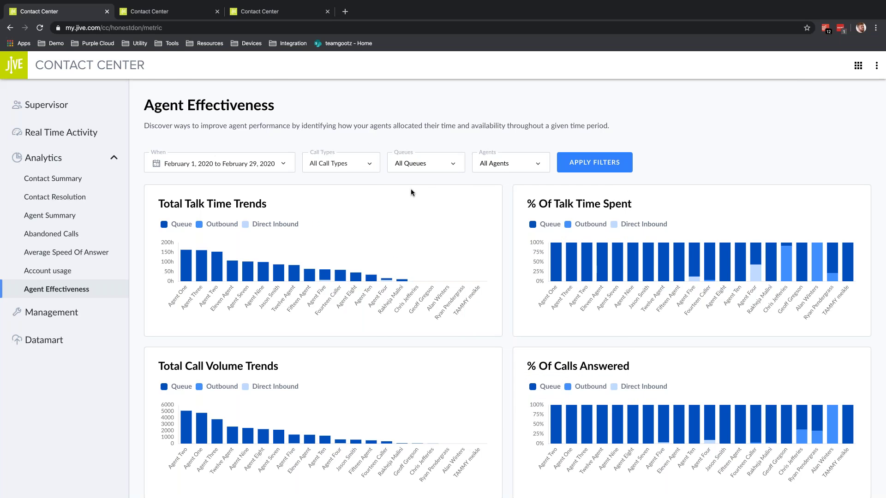
scroll(410, 189, down, 1)
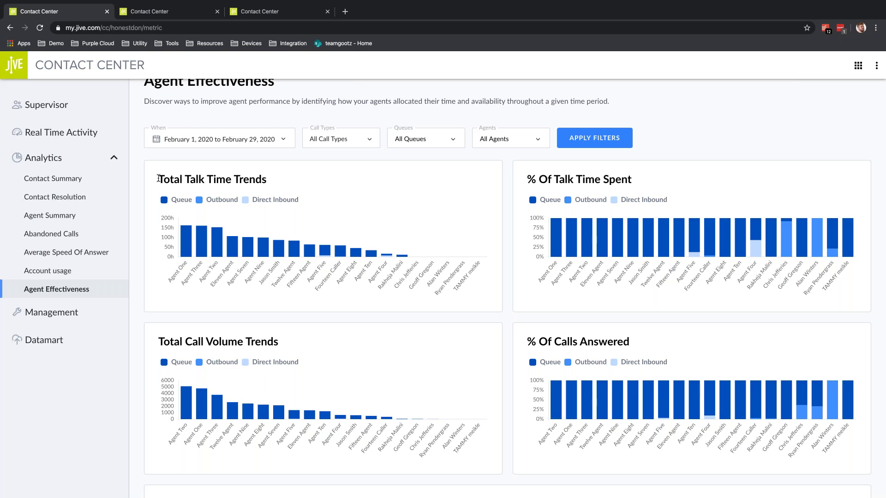
drag(159, 178, 281, 179)
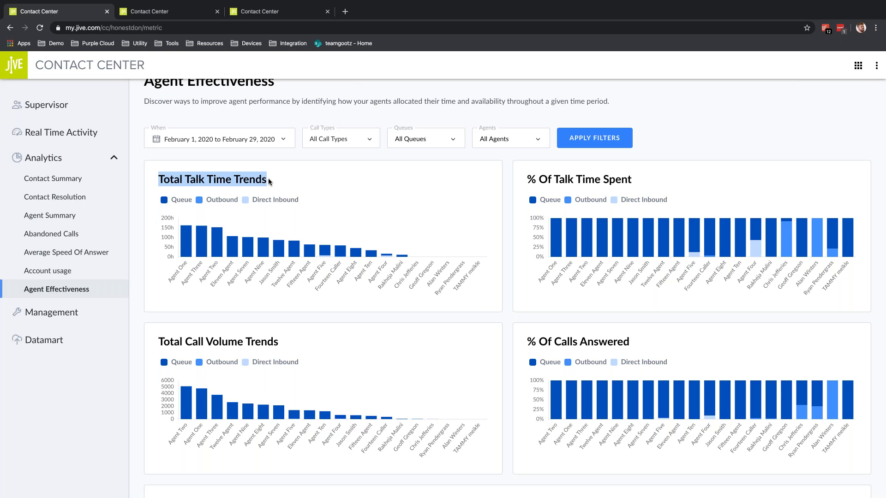
click(264, 179)
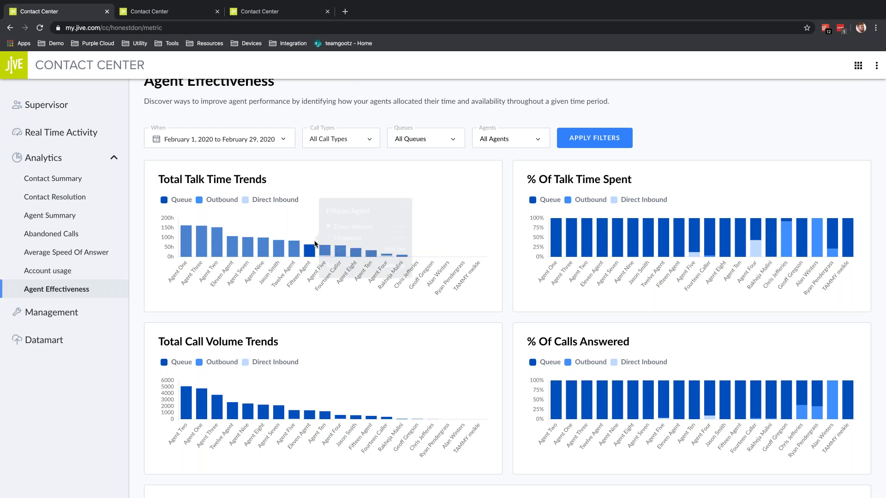
drag(535, 183, 634, 186)
scroll(596, 181, down, 1)
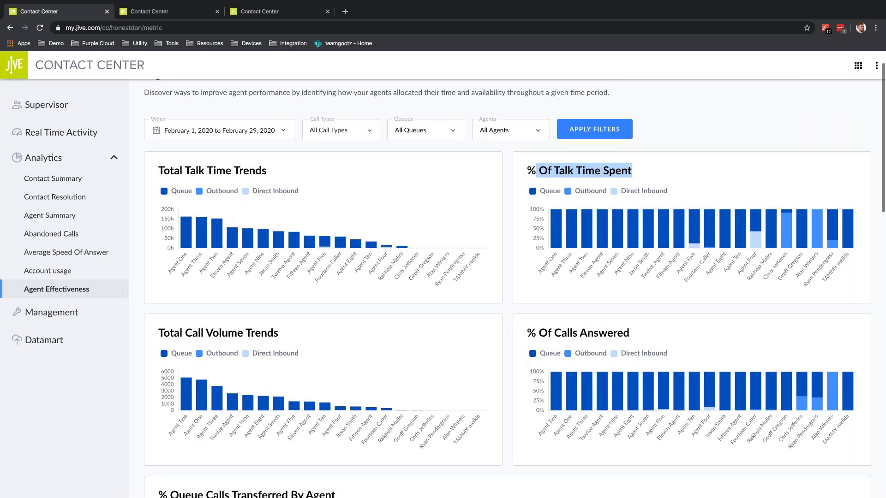
click(625, 228)
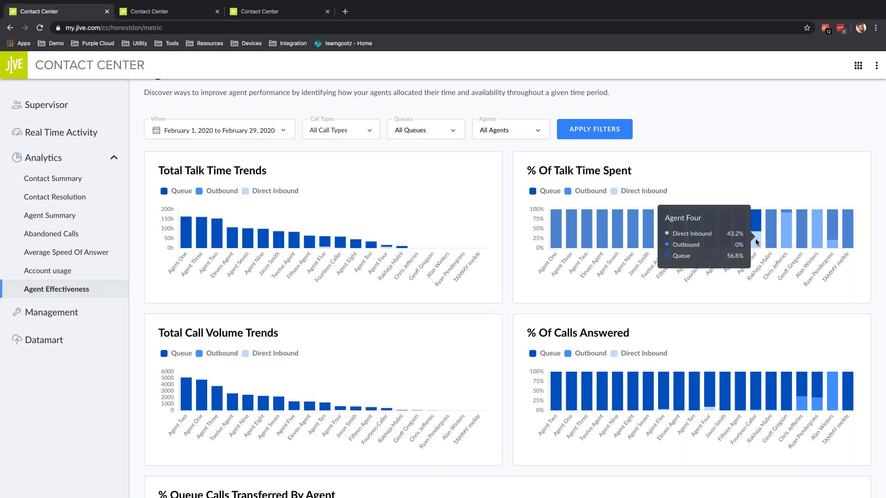
scroll(630, 262, down, 1)
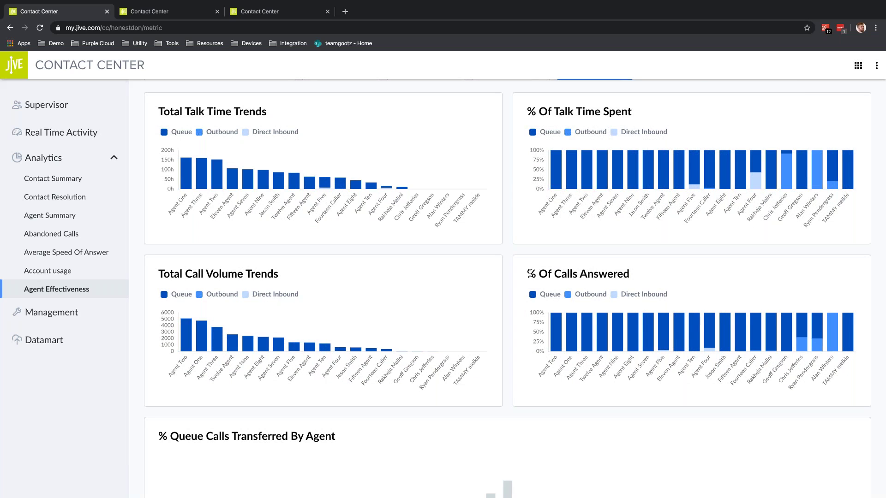
drag(527, 273, 647, 277)
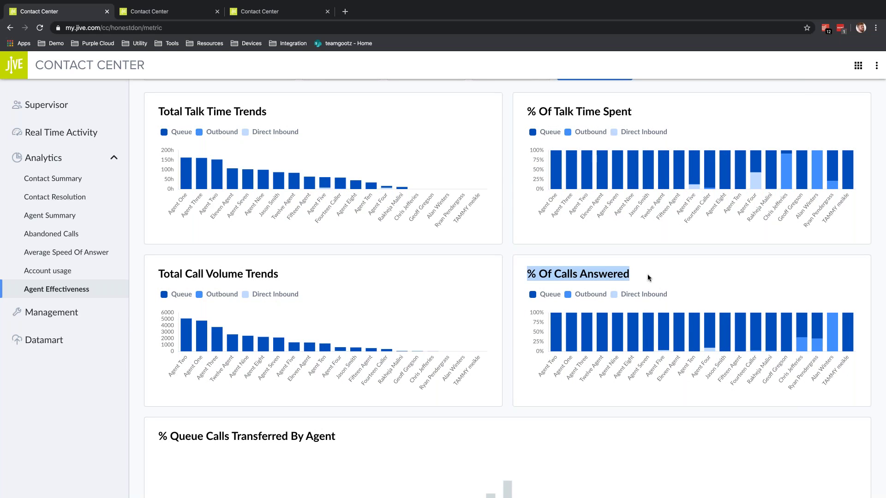
click(543, 261)
scroll(544, 264, up, 1)
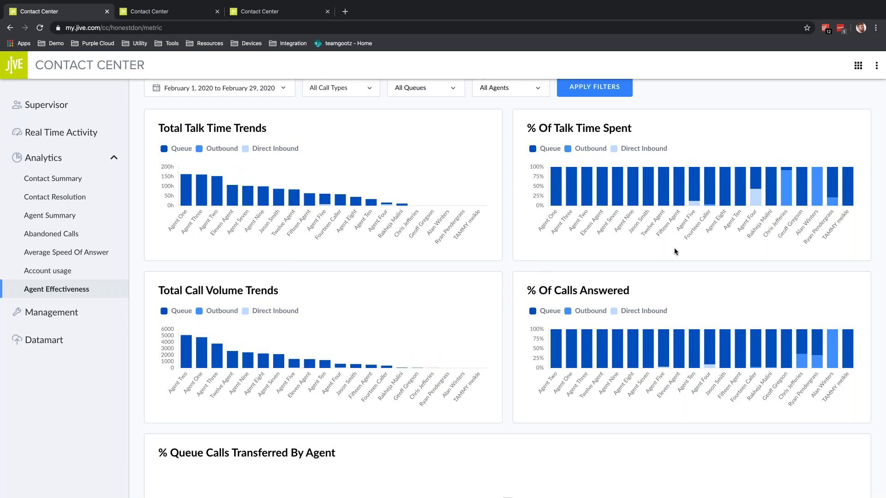
mouse_move(751, 199)
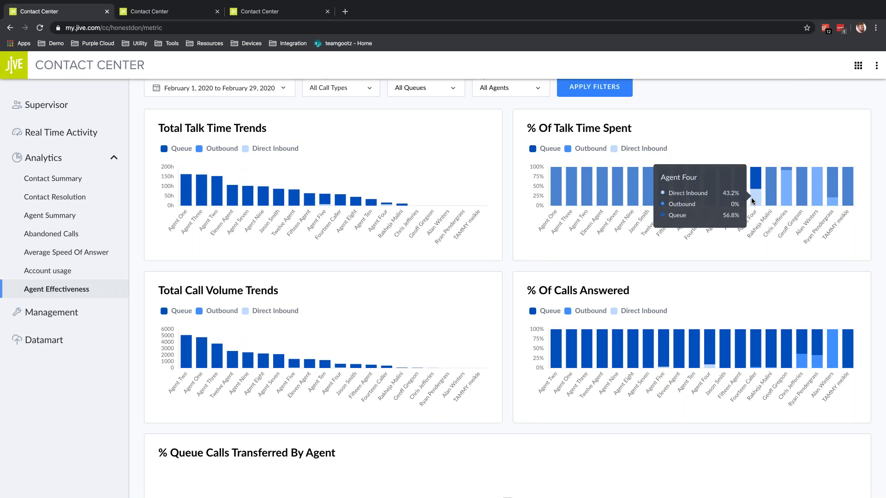
mouse_move(772, 234)
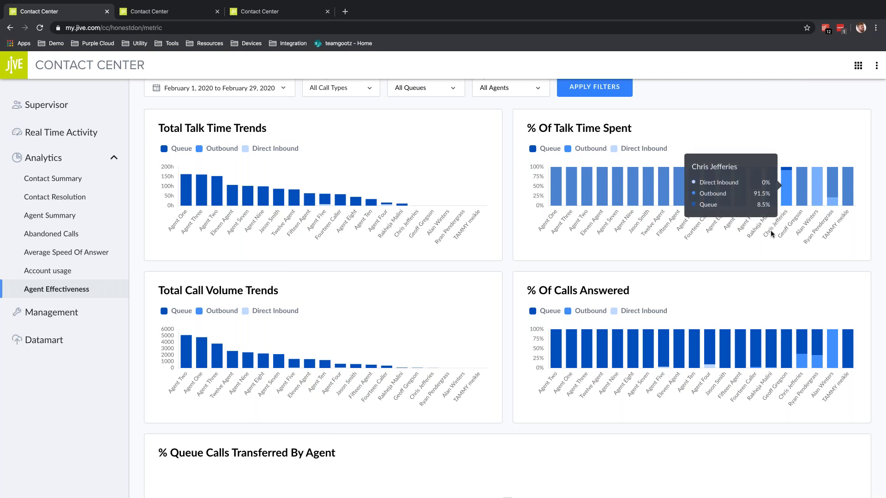
mouse_move(715, 353)
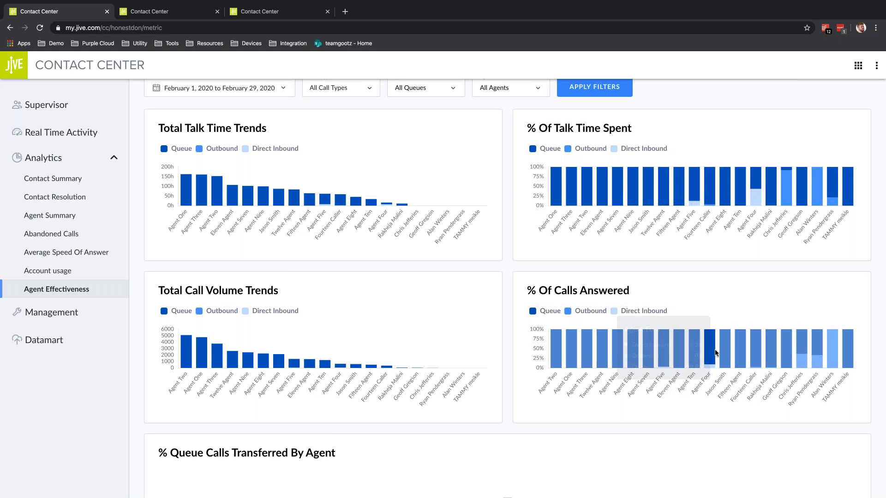
mouse_move(791, 353)
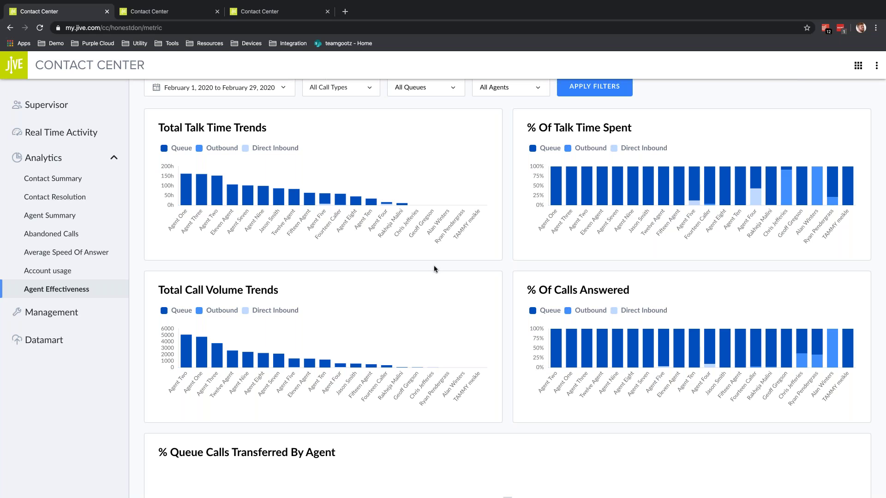
Scroll to the % Queue Calls Transferred By Agent panel and highlight its heading; it shows no data
scroll(436, 268, down, 5)
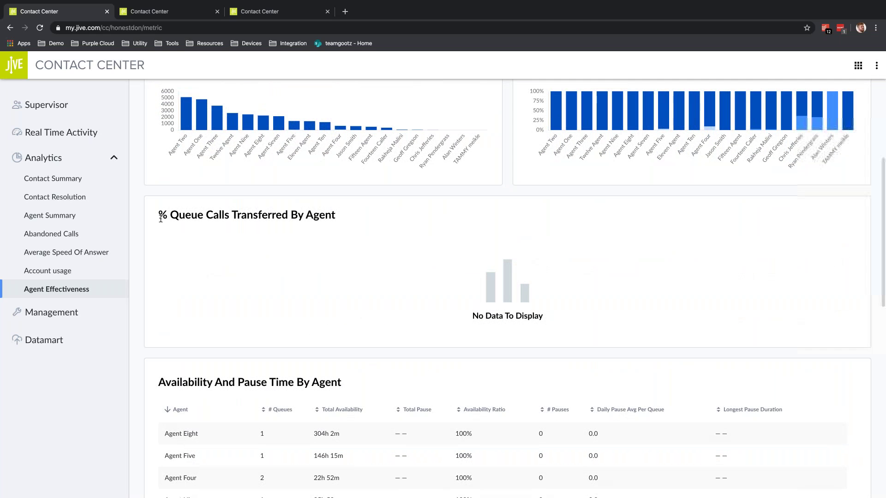
drag(161, 218, 313, 226)
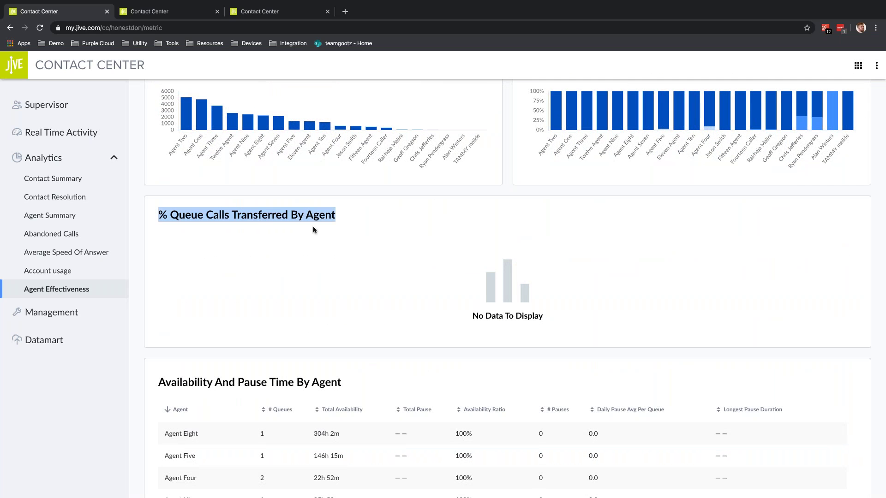
click(261, 219)
scroll(305, 223, down, 1)
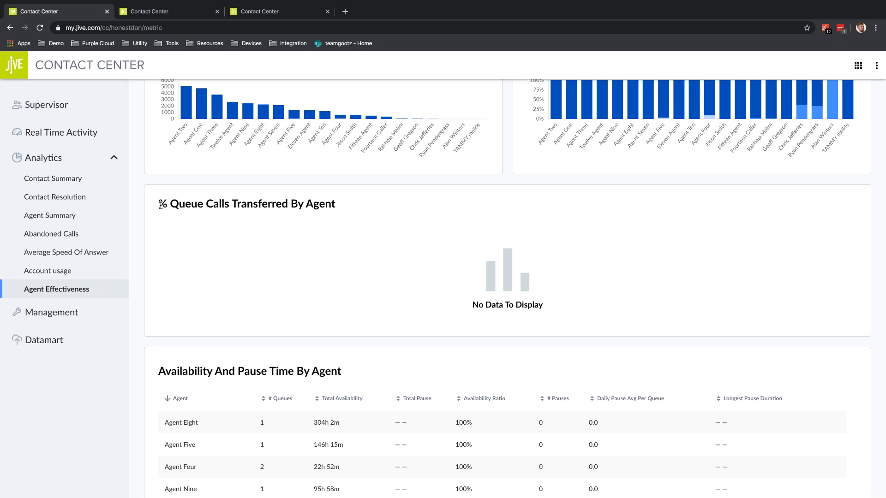
drag(161, 205, 336, 207)
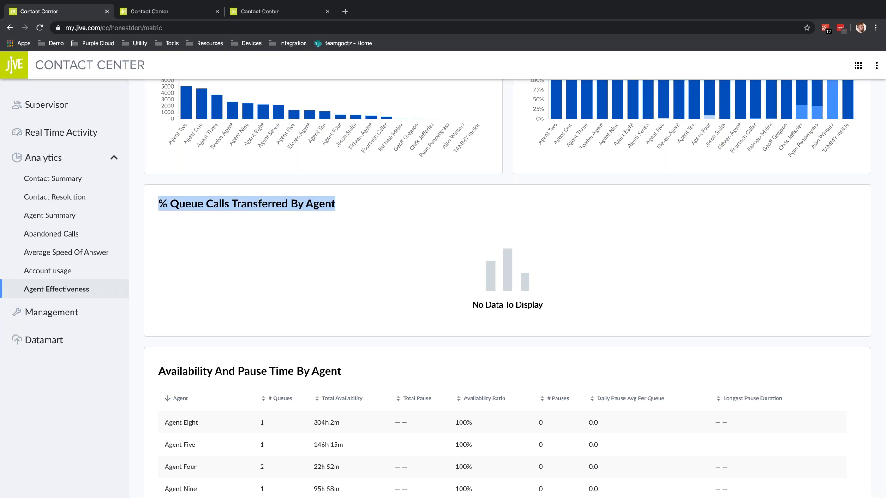
click(345, 215)
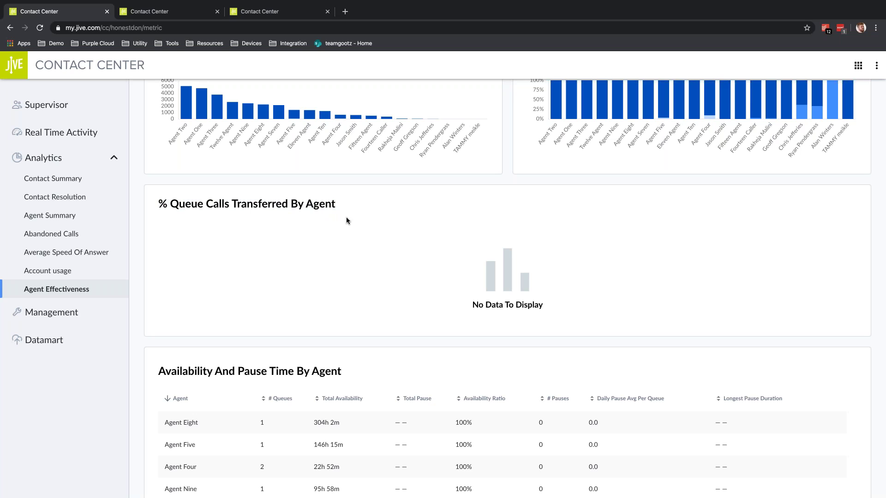
scroll(344, 223, up, 1)
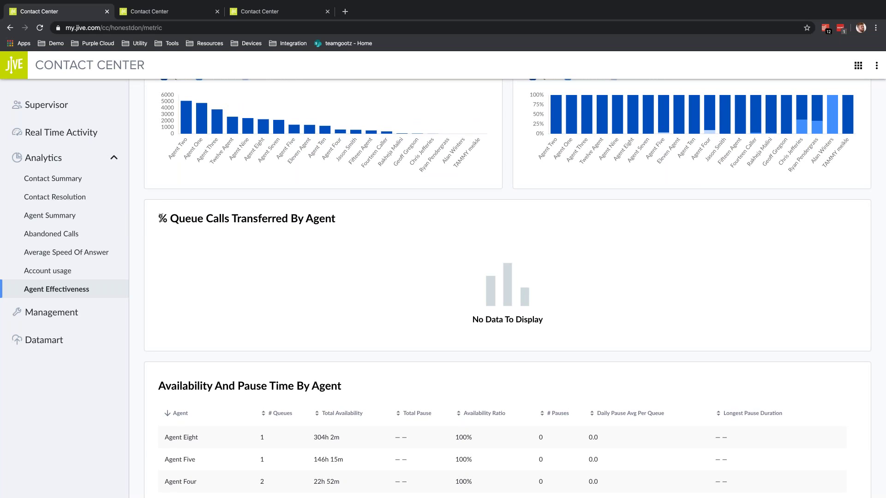
drag(159, 217, 220, 216)
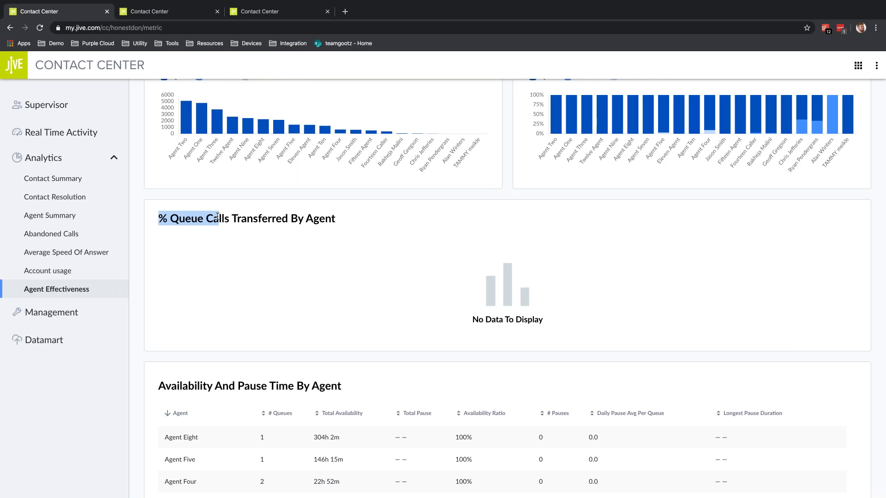
scroll(217, 216, up, 1)
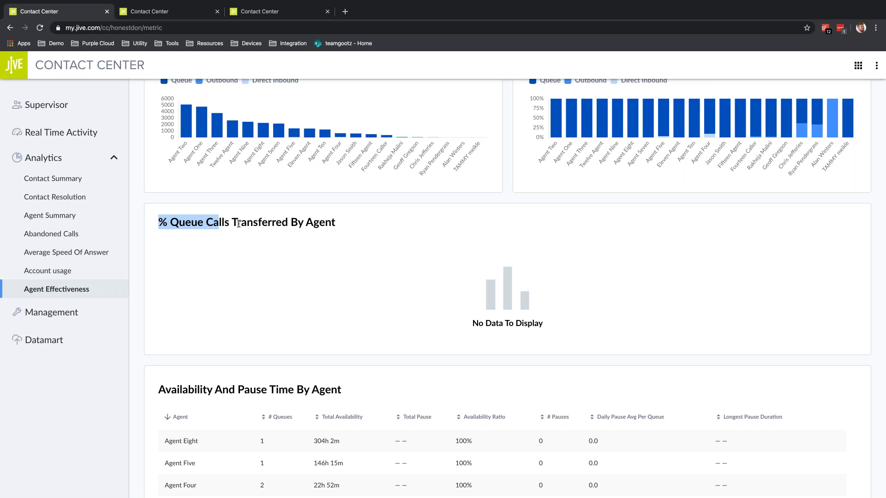
click(239, 224)
scroll(240, 223, down, 1)
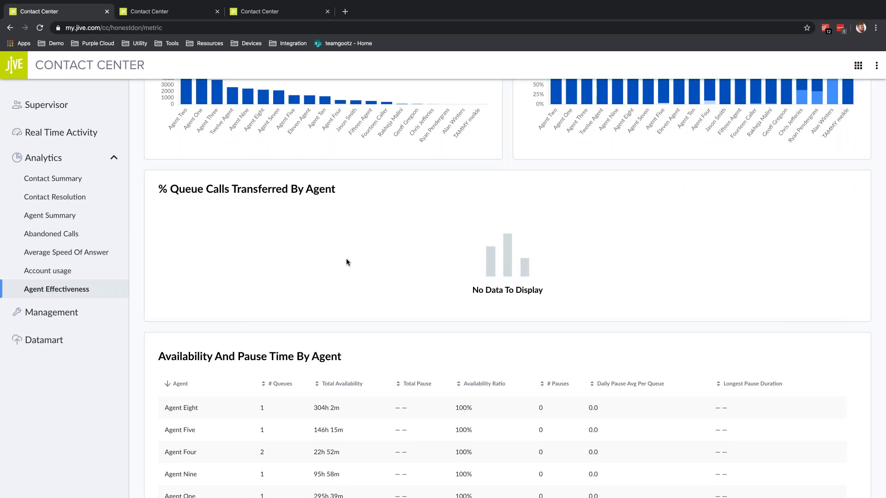
Scroll down to the Availability And Pause Time By Agent table and highlight its title
scroll(346, 258, down, 4)
scroll(348, 256, down, 1)
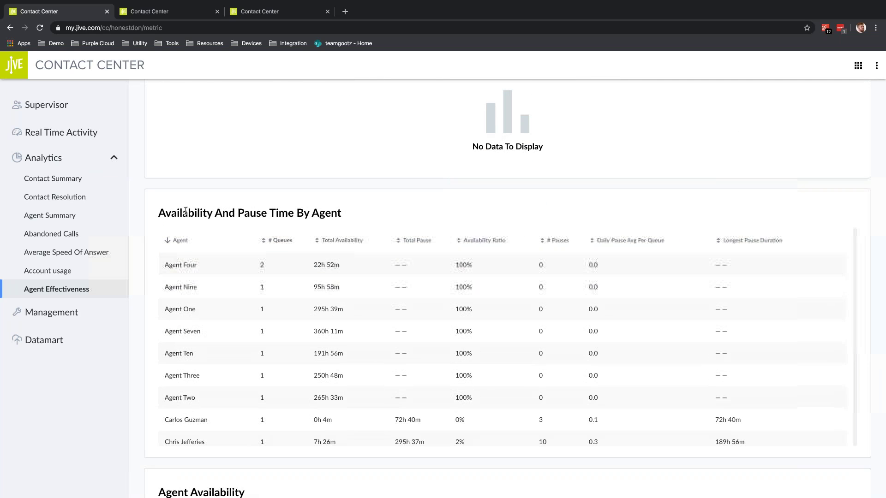
scroll(169, 205, down, 1)
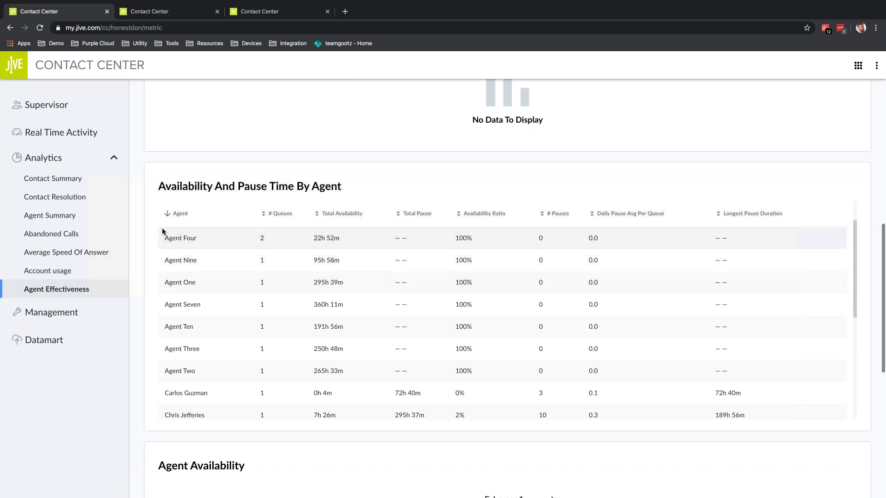
scroll(167, 243, up, 1)
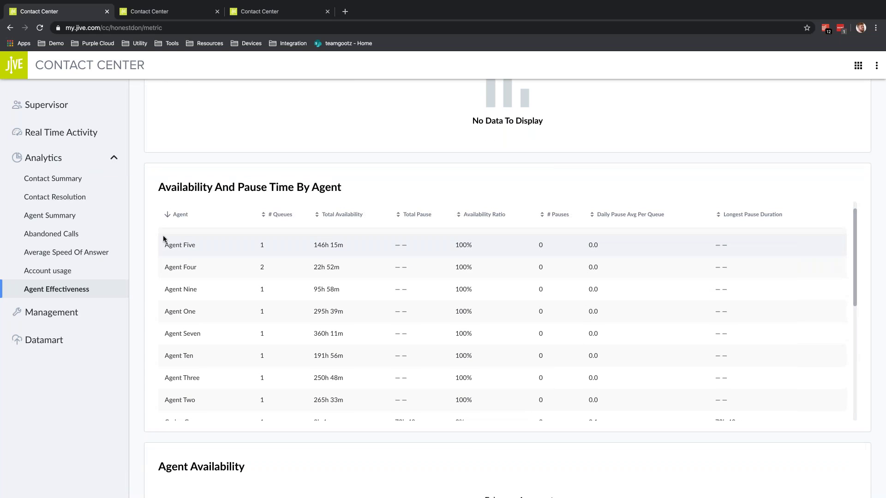
scroll(153, 192, down, 1)
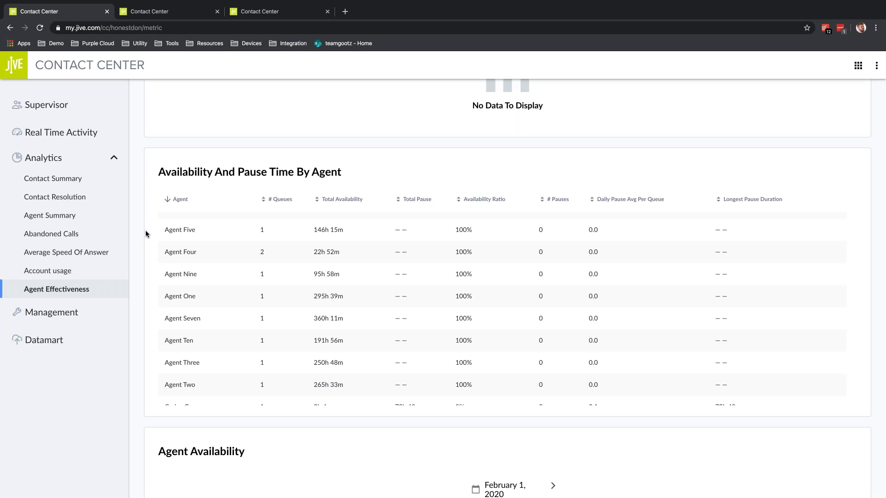
drag(158, 173, 358, 172)
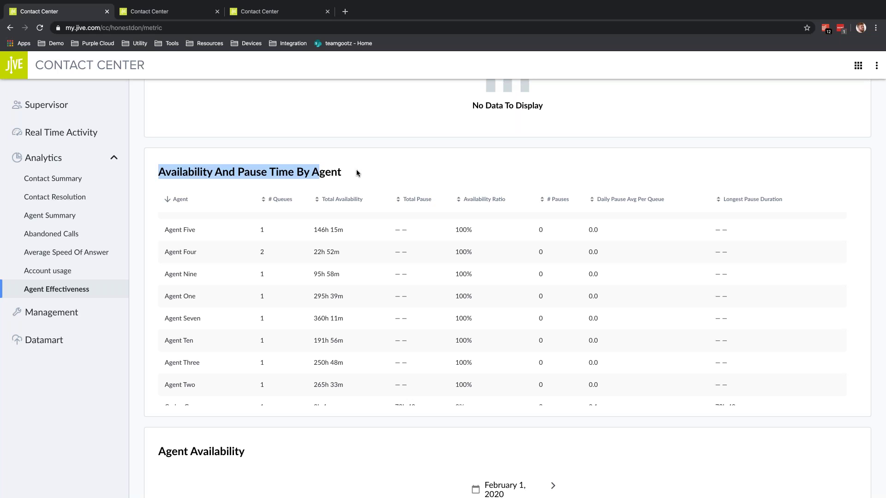
click(405, 176)
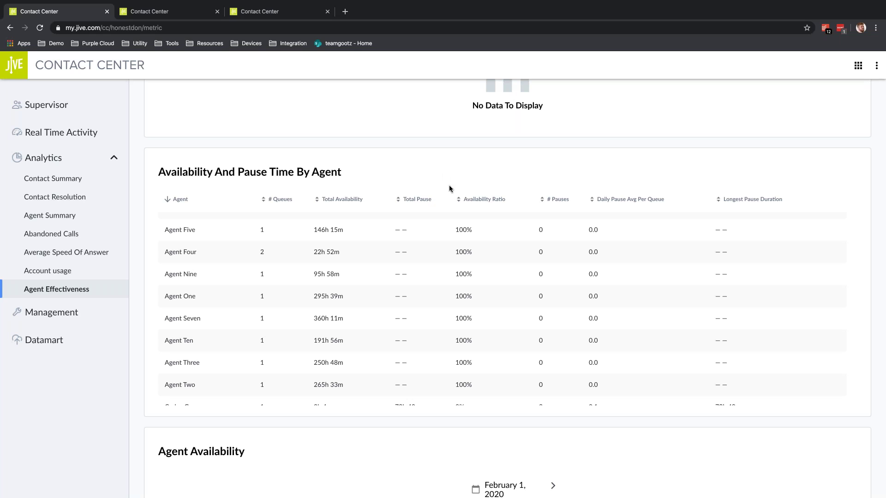
Scroll through the agents' availability and pause-time rows
scroll(454, 206, down, 1)
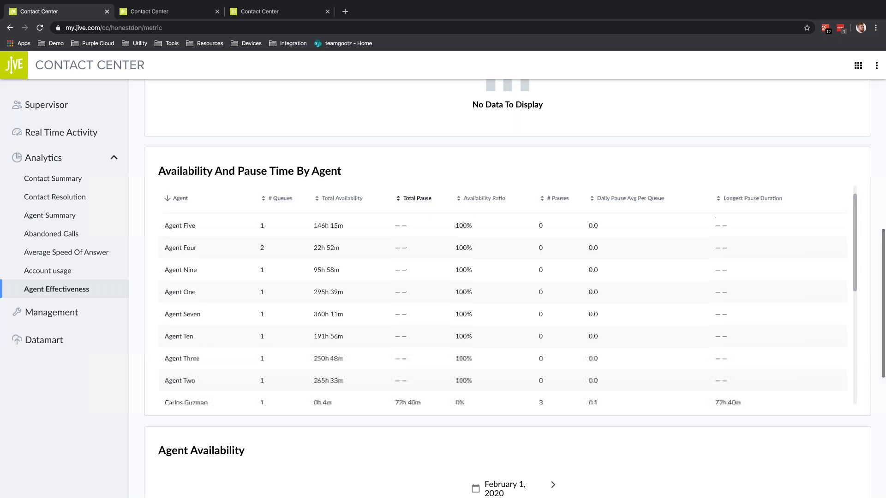
scroll(454, 206, up, 1)
scroll(419, 145, down, 1)
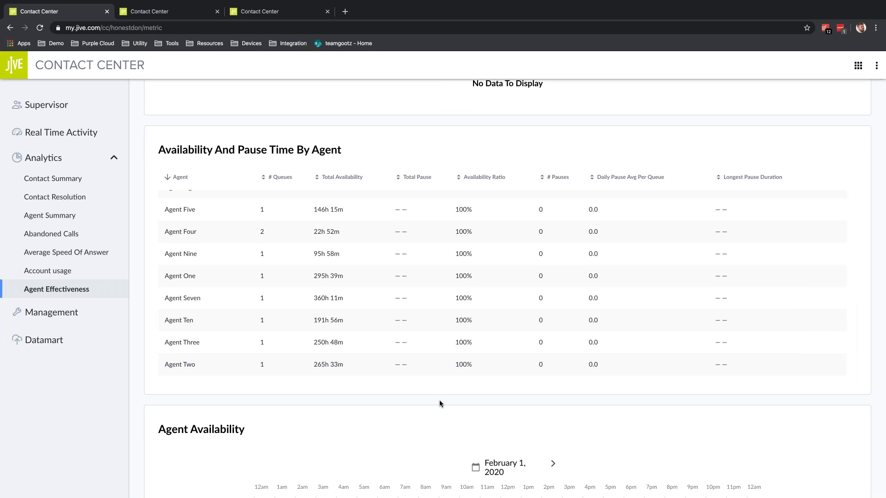
scroll(439, 396, down, 1)
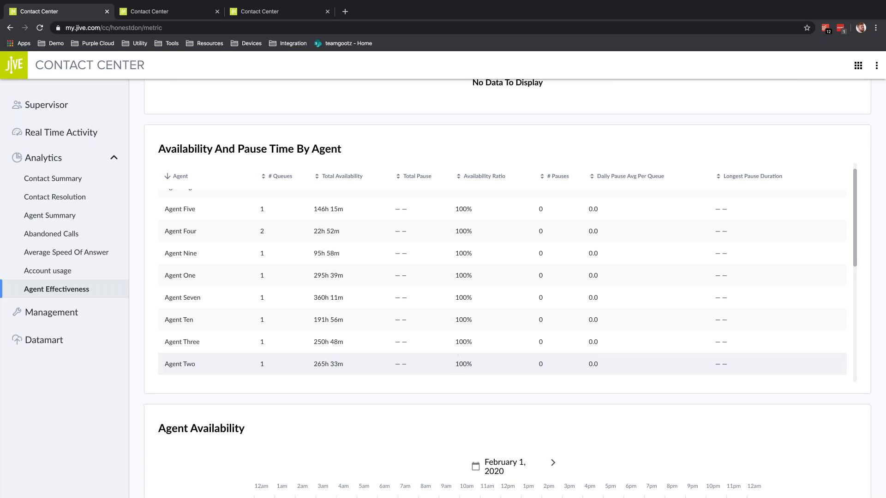
scroll(438, 318, down, 3)
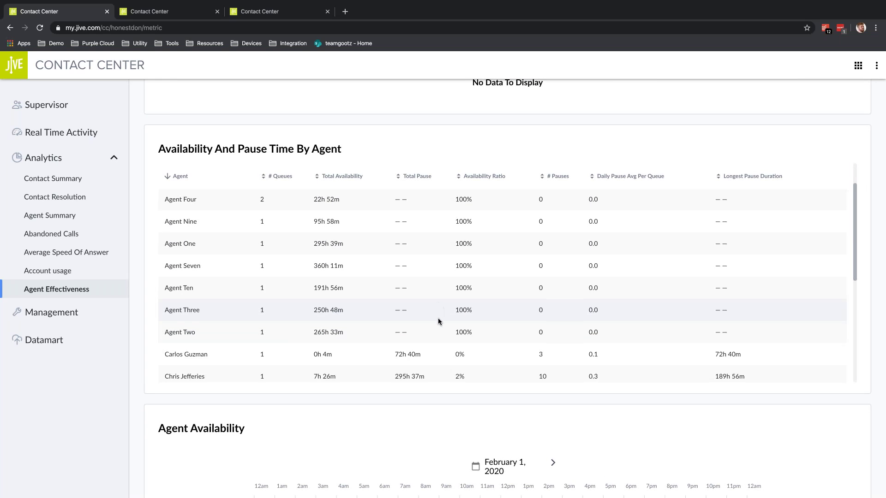
scroll(438, 321, up, 3)
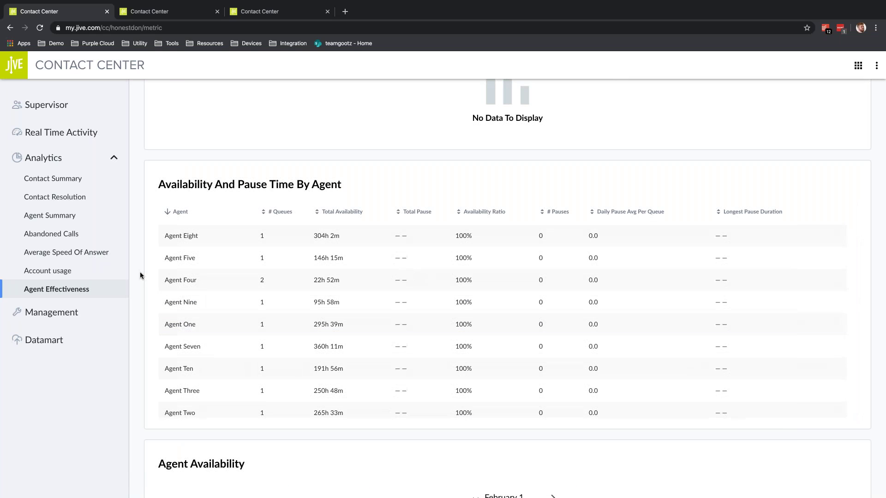
scroll(143, 276, down, 1)
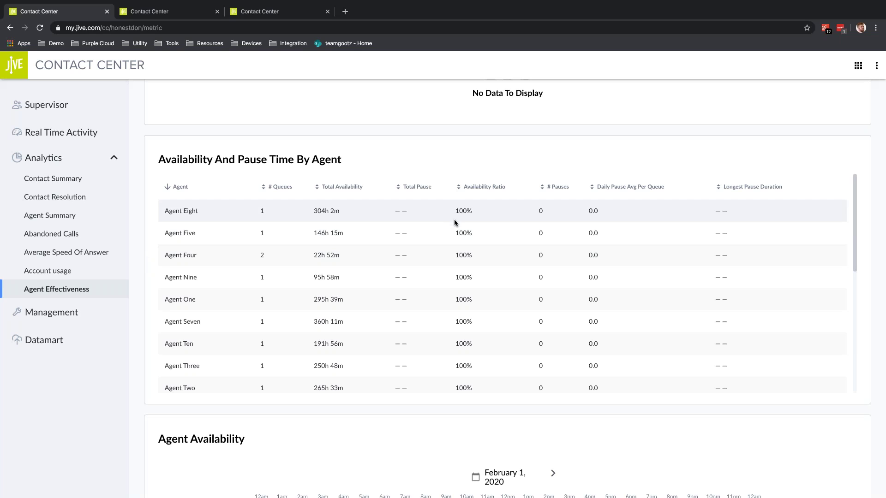
scroll(453, 235, down, 1)
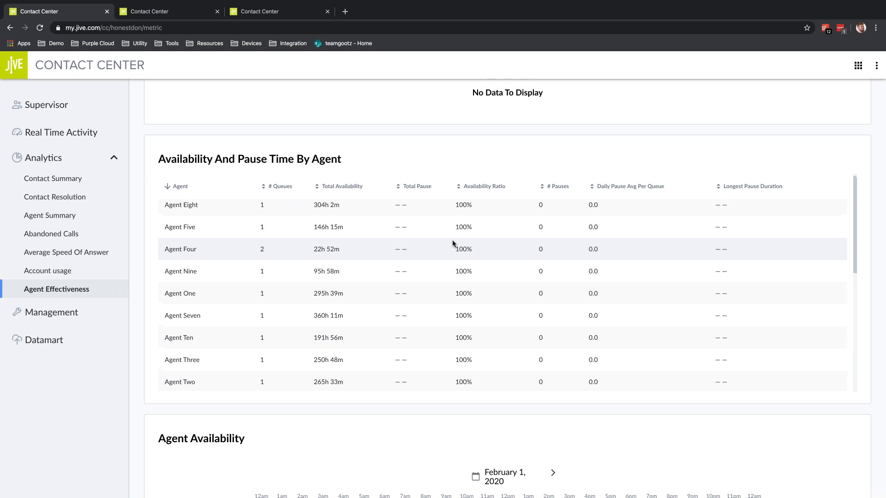
scroll(452, 240, up, 1)
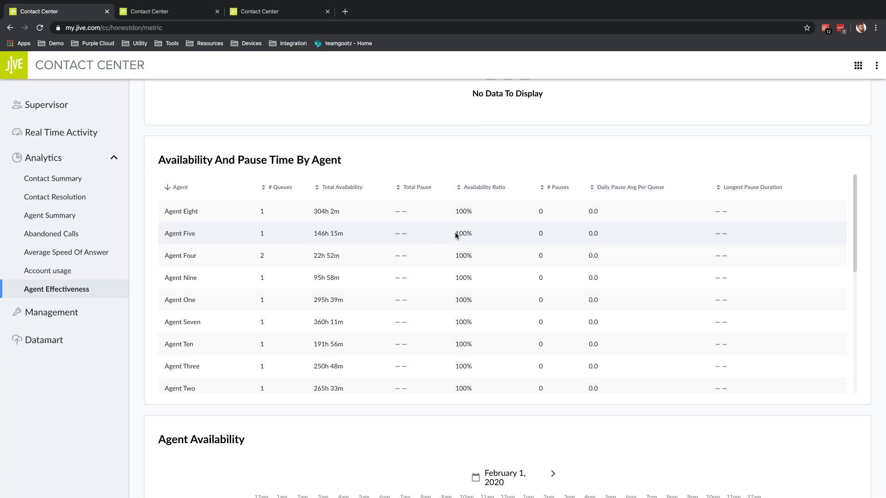
Highlight Agent Five's 100% and another agent's 41% availability ratio, then reach the February 1 timeline
drag(455, 232, 471, 233)
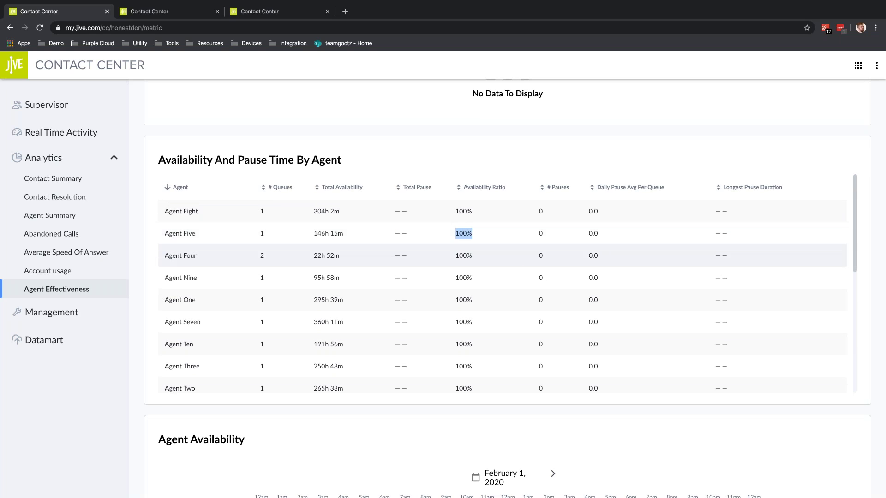
scroll(471, 233, down, 5)
drag(462, 293, 443, 293)
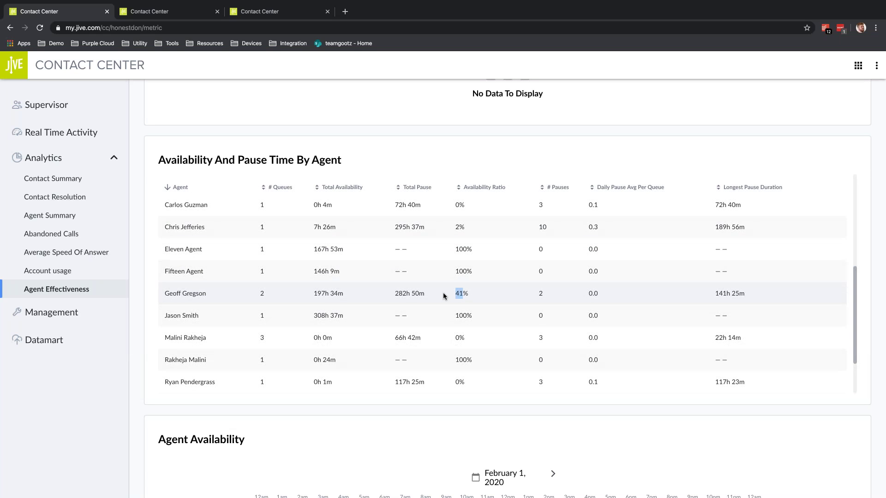
scroll(147, 282, down, 6)
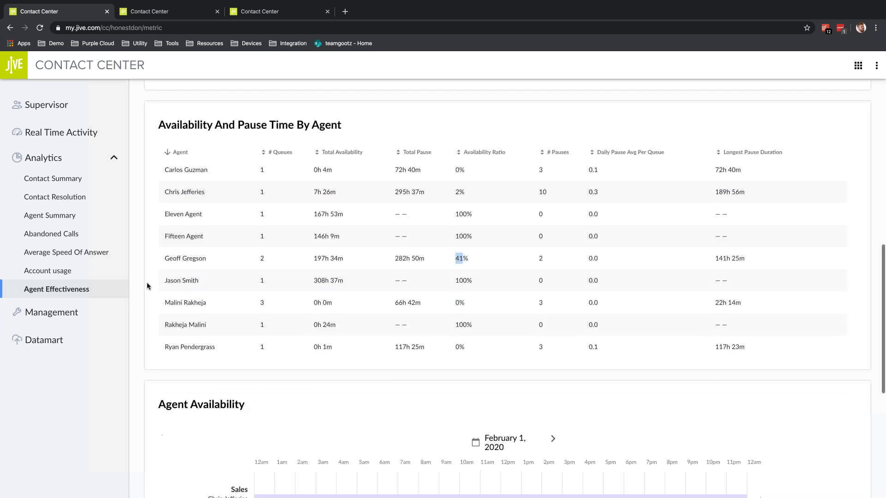
scroll(146, 283, down, 2)
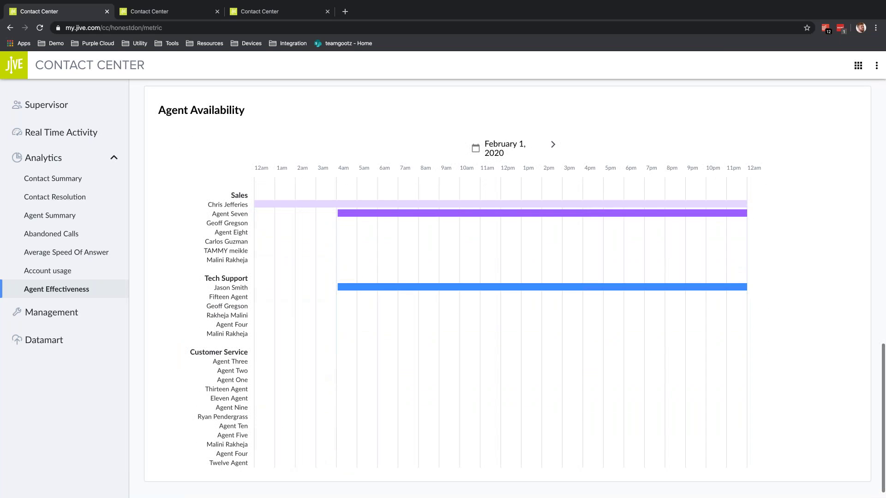
Advance the availability timeline two days to February 4, 2020 and read the 23h 58m bars
mouse_move(460, 206)
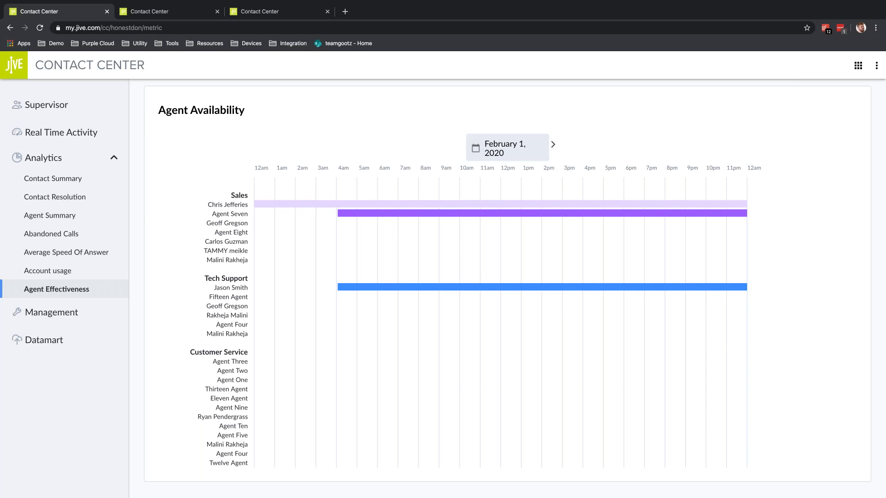
click(552, 145)
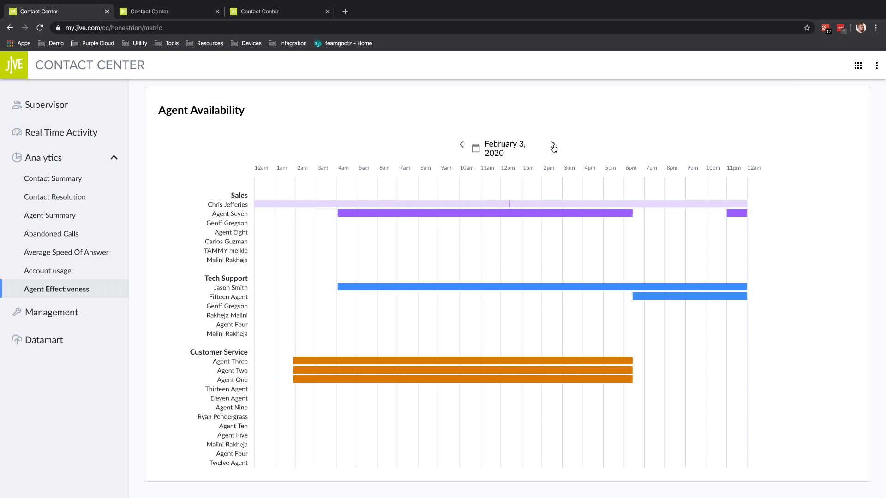
click(553, 144)
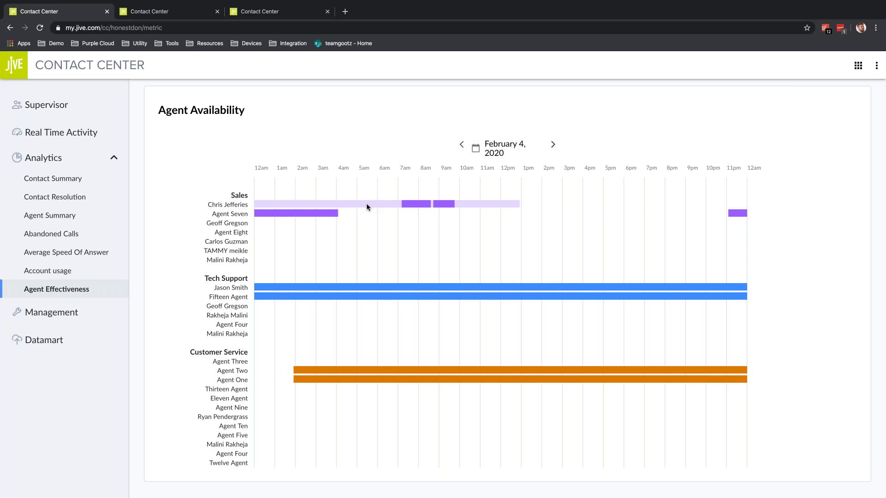
mouse_move(366, 205)
mouse_move(266, 204)
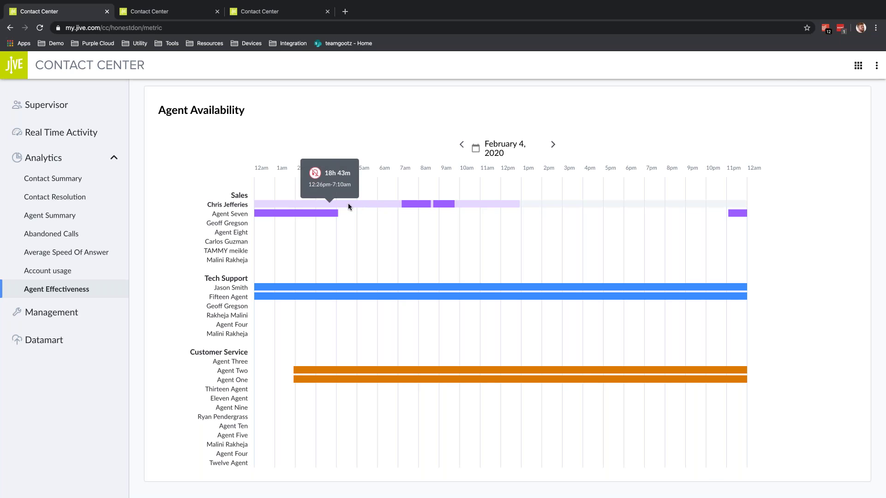
mouse_move(415, 204)
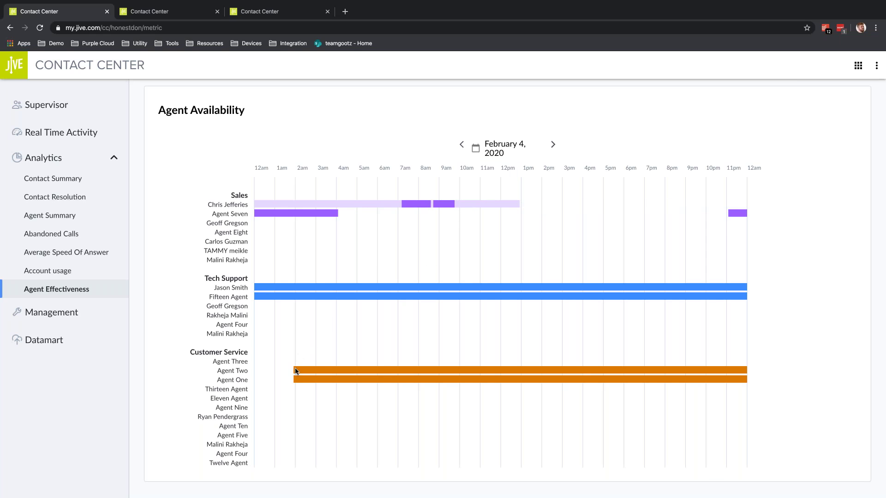
mouse_move(294, 370)
scroll(514, 364, down, 1)
scroll(514, 364, up, 2)
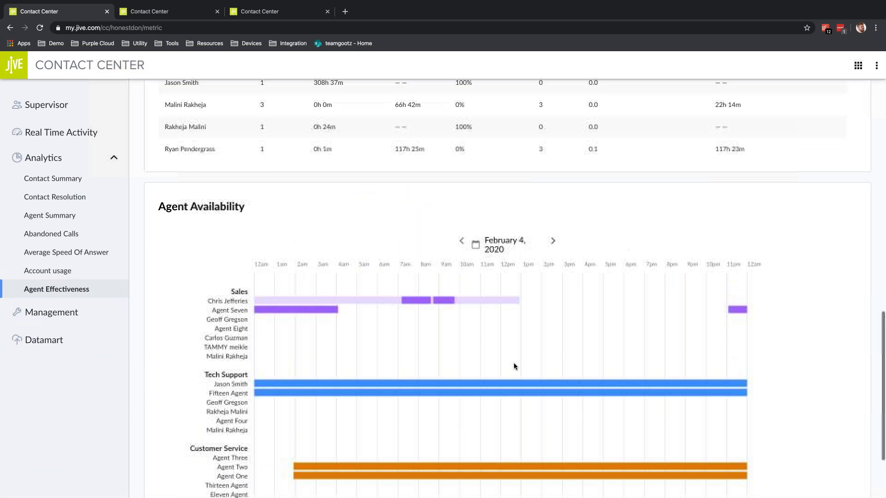
scroll(513, 364, down, 1)
scroll(507, 362, down, 1)
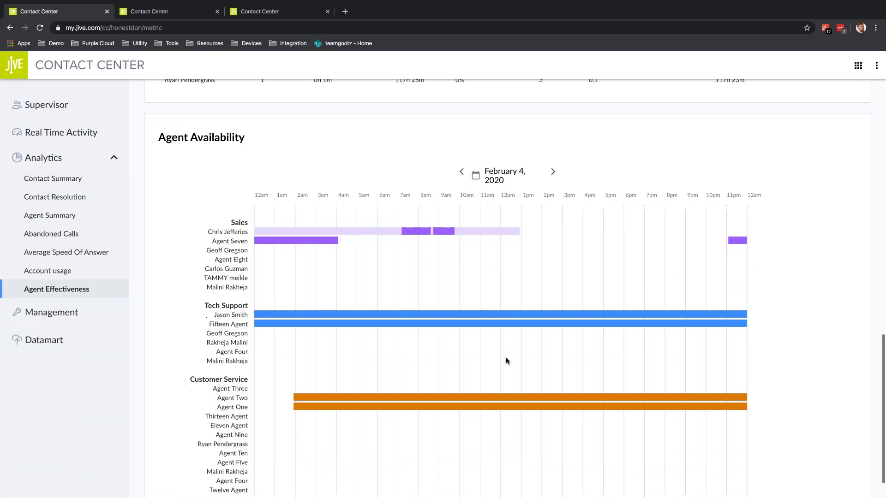